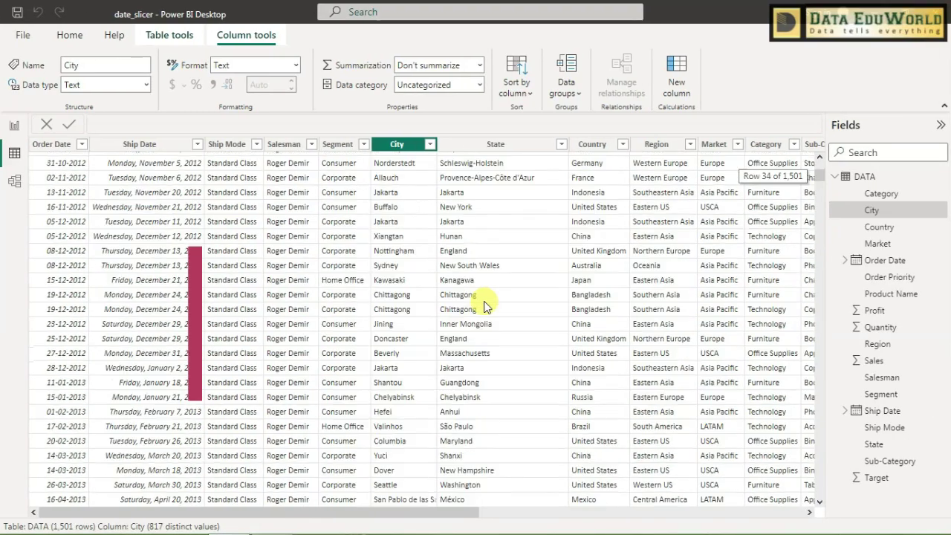
# Step: Switch from the data table to the report canvas and add a table visual with the Category and Sales fields
pyautogui.scroll(9, 483, 304)
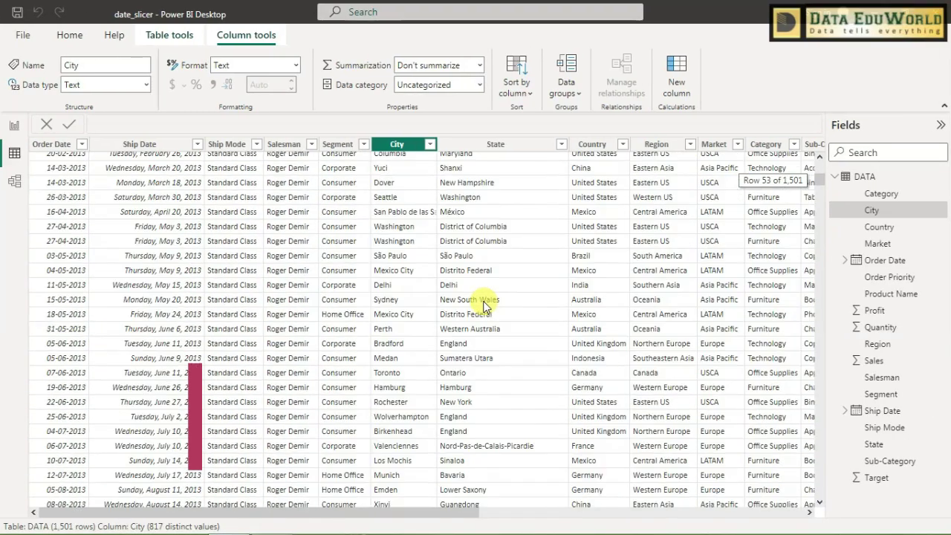
pyautogui.scroll(2, 483, 305)
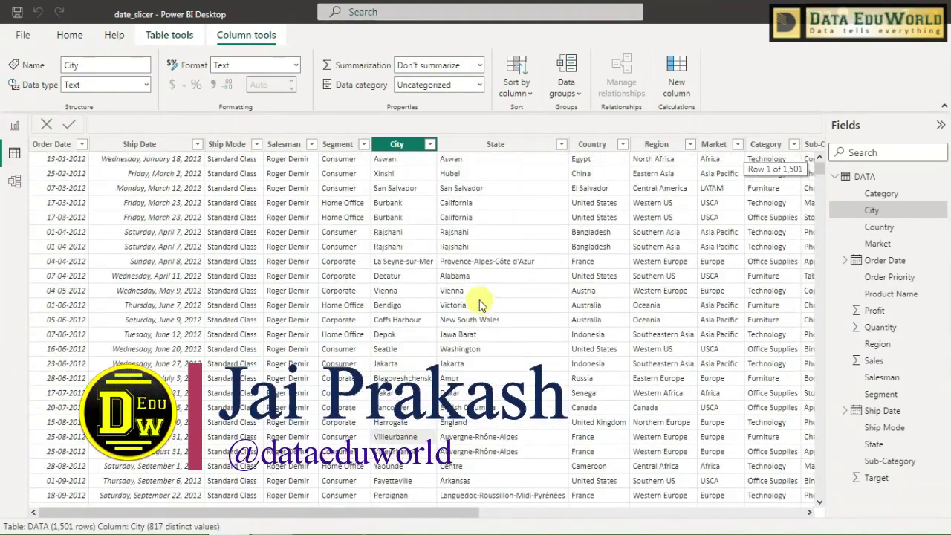
pyautogui.click(11, 130)
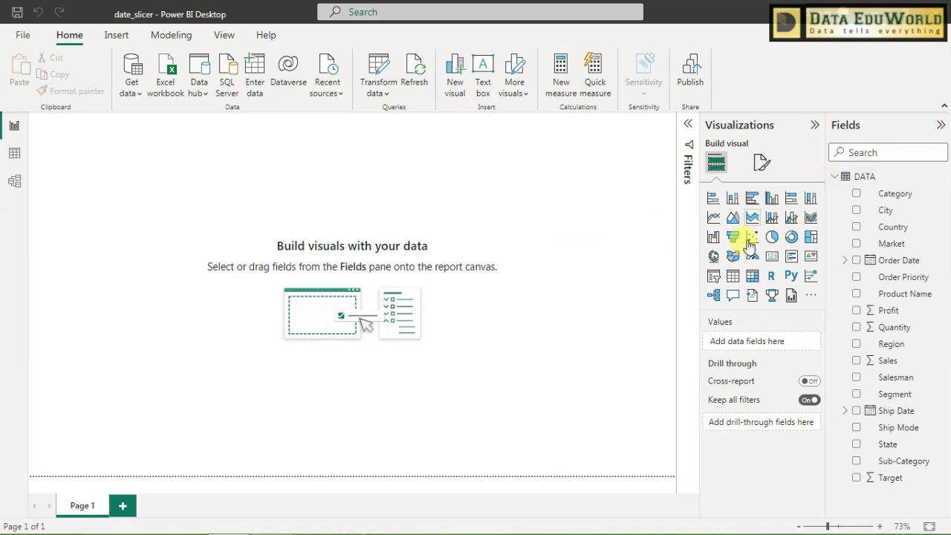
pyautogui.click(733, 275)
pyautogui.click(688, 124)
pyautogui.click(687, 125)
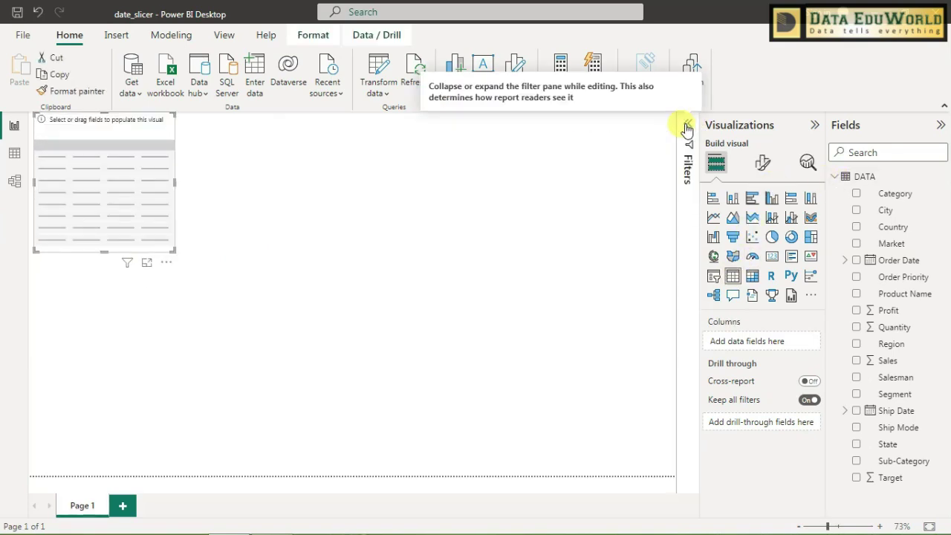
pyautogui.click(900, 195)
pyautogui.moveTo(880, 362); pyautogui.dragTo(760, 359)
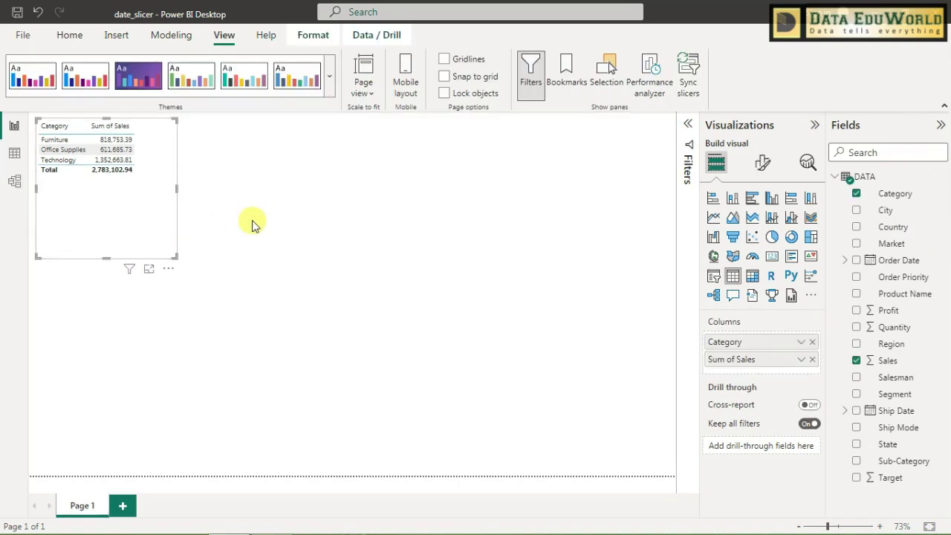
# Step: Customize the current report theme by setting the general text font size to 16 pt and apply it
pyautogui.click(341, 223)
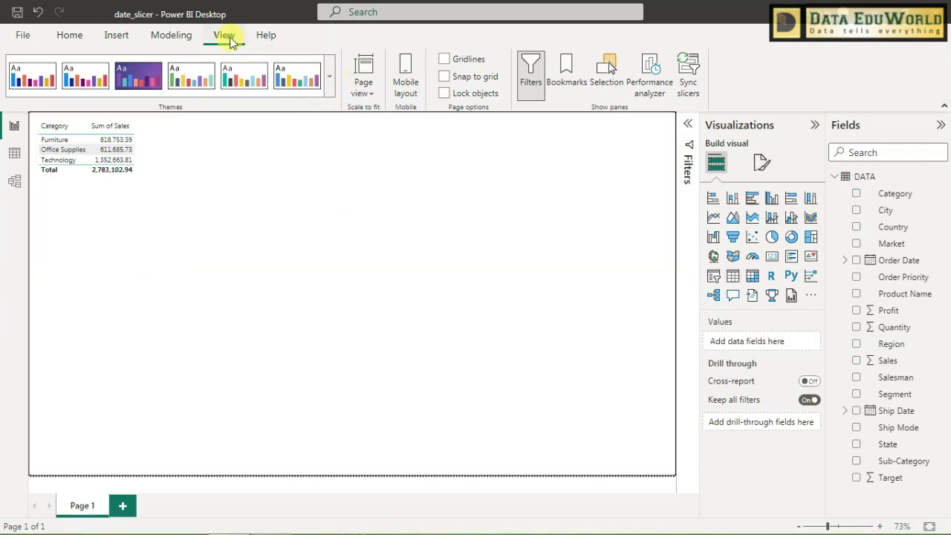
pyautogui.click(330, 83)
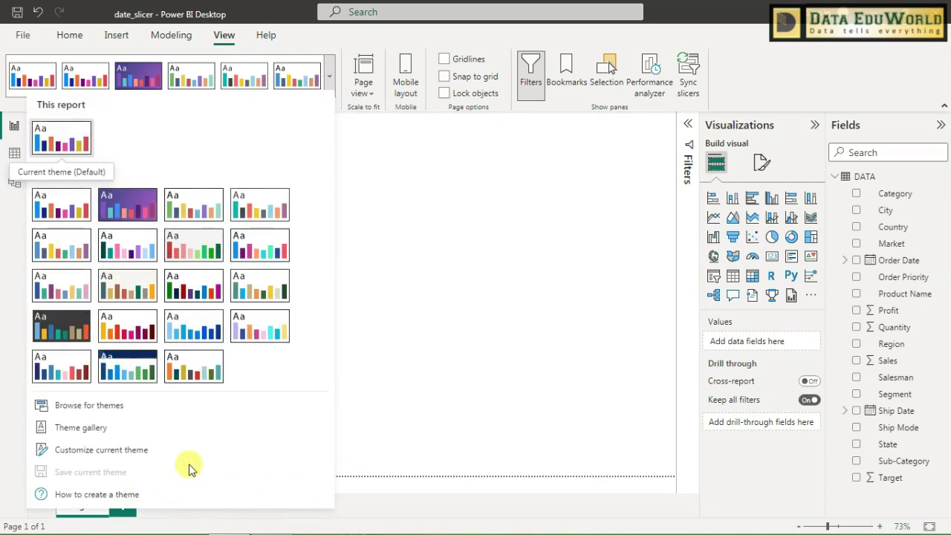
pyautogui.click(127, 457)
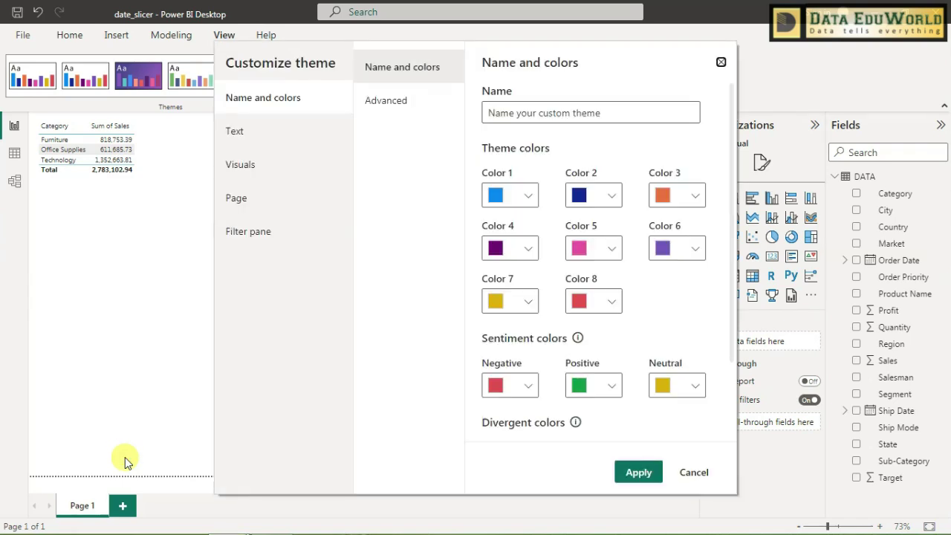
pyautogui.click(254, 131)
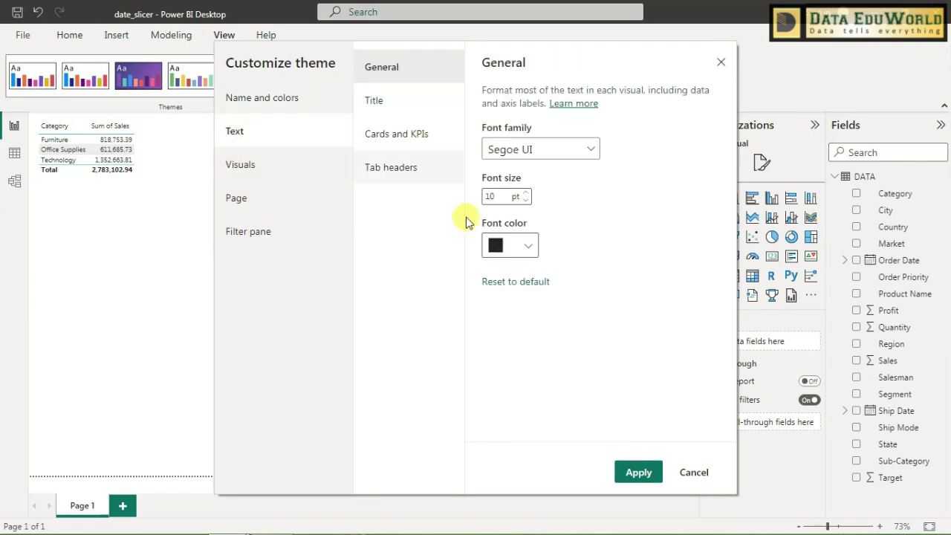
pyautogui.doubleClick(477, 194)
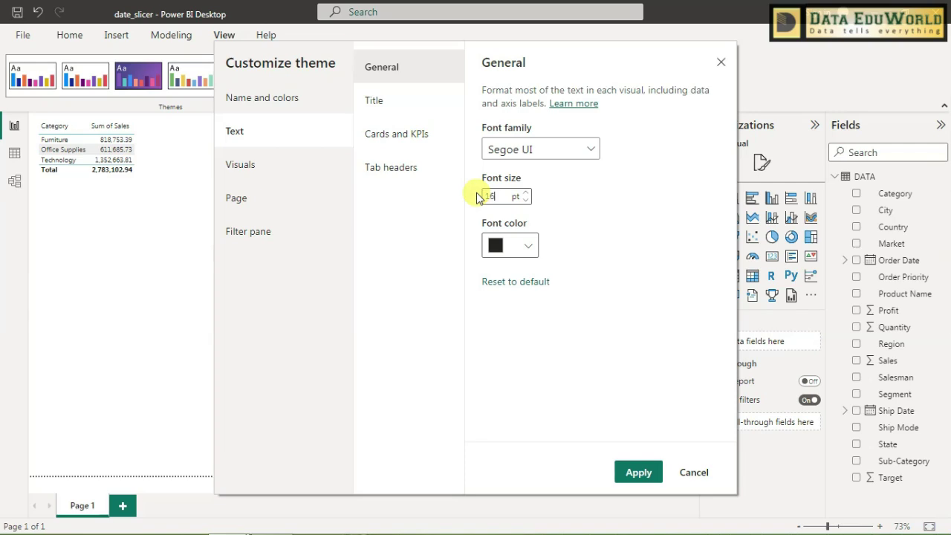
pyautogui.click(639, 471)
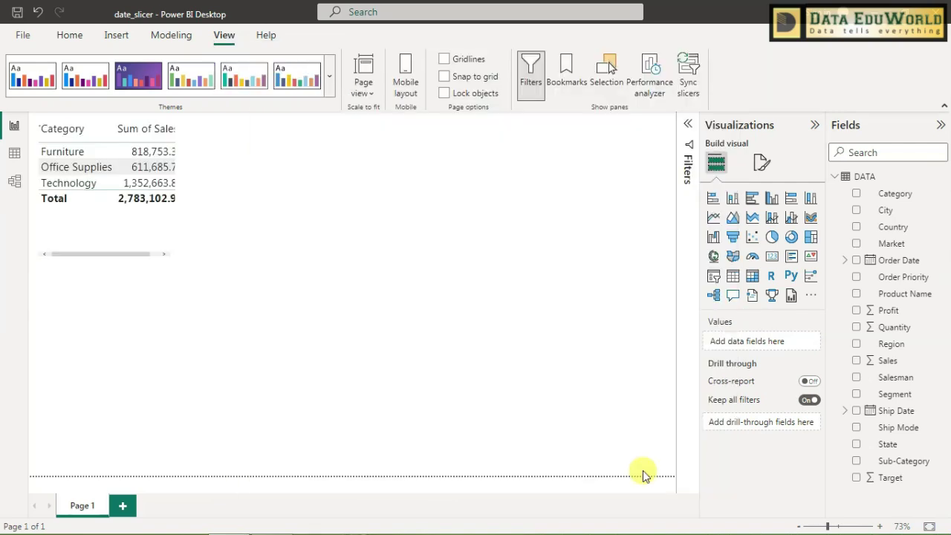
# Step: Widen the table visual so the whole Sum of Sales column fits inside it
pyautogui.click(165, 220)
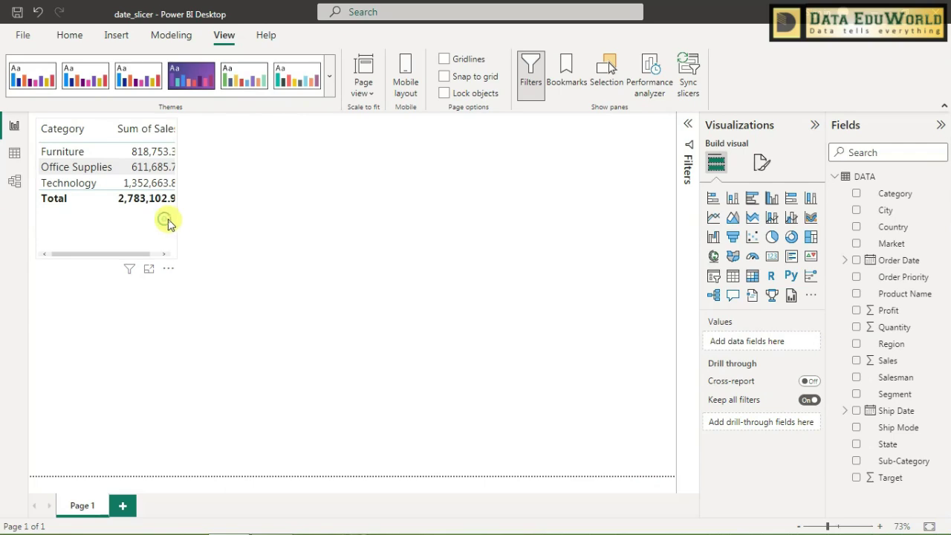
pyautogui.moveTo(180, 200); pyautogui.dragTo(209, 201)
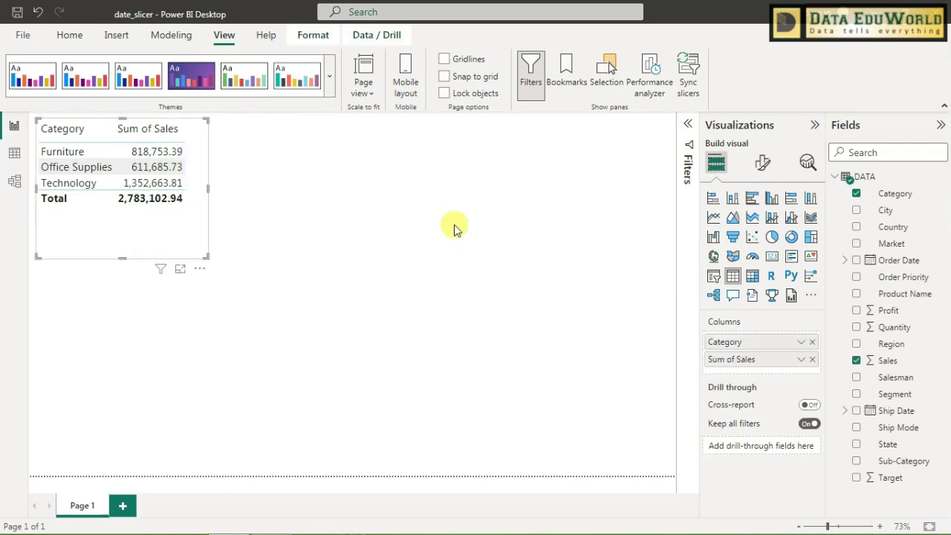
pyautogui.click(455, 228)
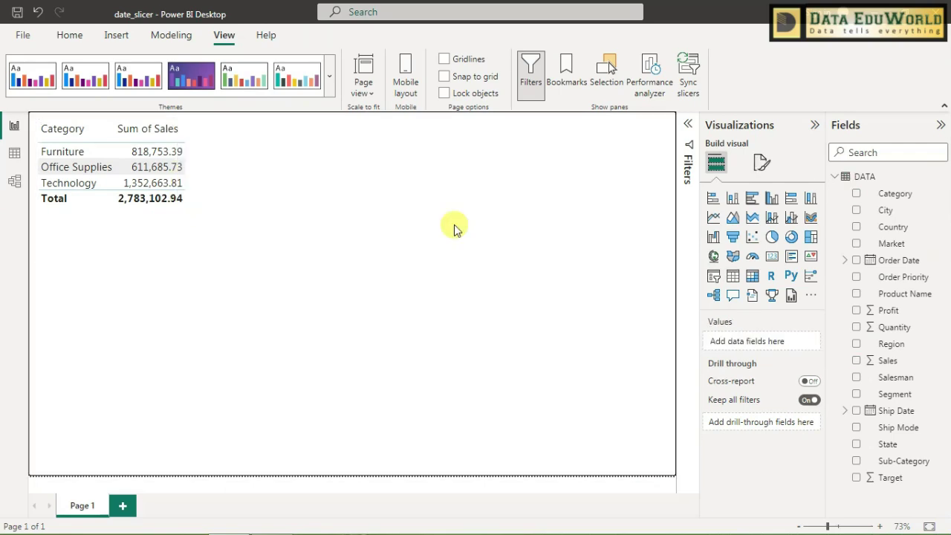
# Step: Add a slicer on Order Date in the canvas's upper right area and widen it toward the table
pyautogui.click(714, 279)
pyautogui.moveTo(201, 280); pyautogui.dragTo(603, 147)
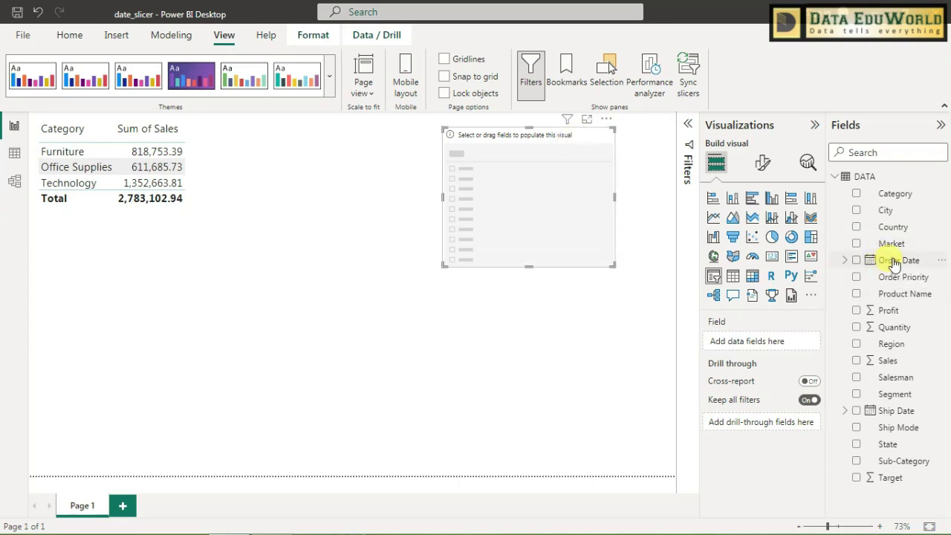
pyautogui.moveTo(891, 262); pyautogui.dragTo(757, 343)
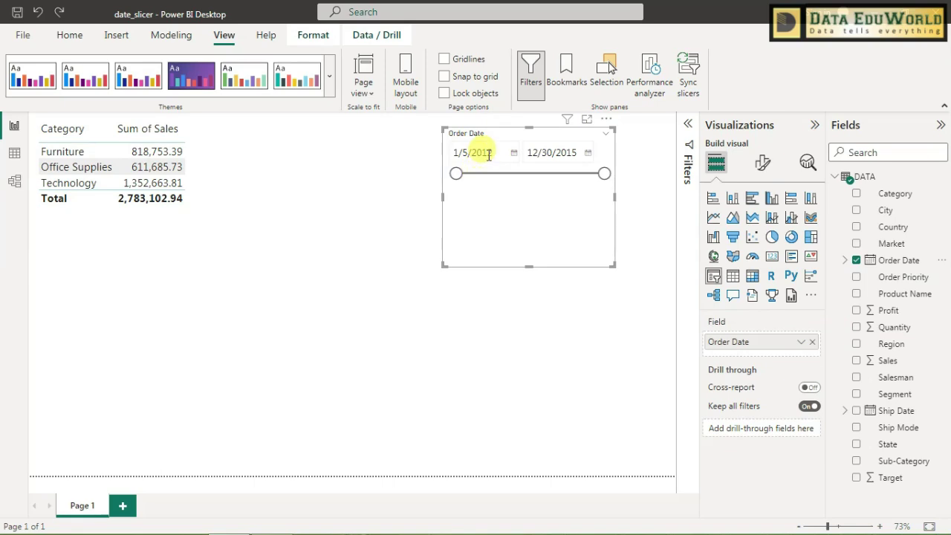
pyautogui.moveTo(443, 197); pyautogui.dragTo(340, 197)
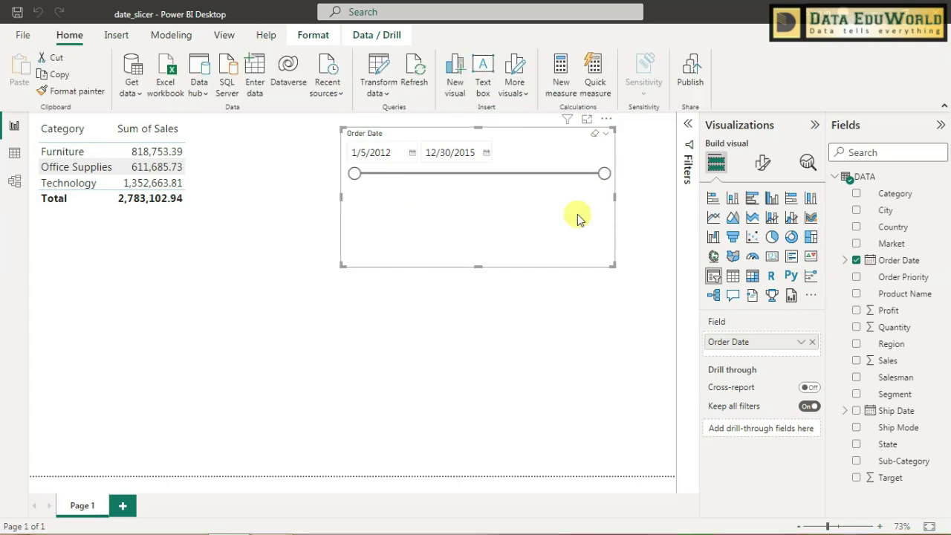
# Step: Try filtering the Order Date slicer to the range 5/5/2013 to 1/16/2014 and clear the selection
pyautogui.click(355, 173)
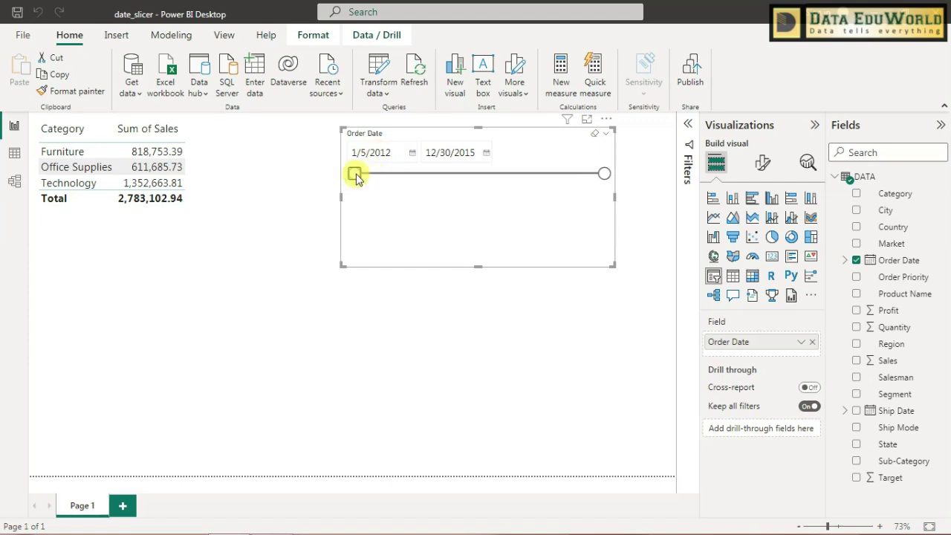
pyautogui.moveTo(356, 175); pyautogui.dragTo(440, 178)
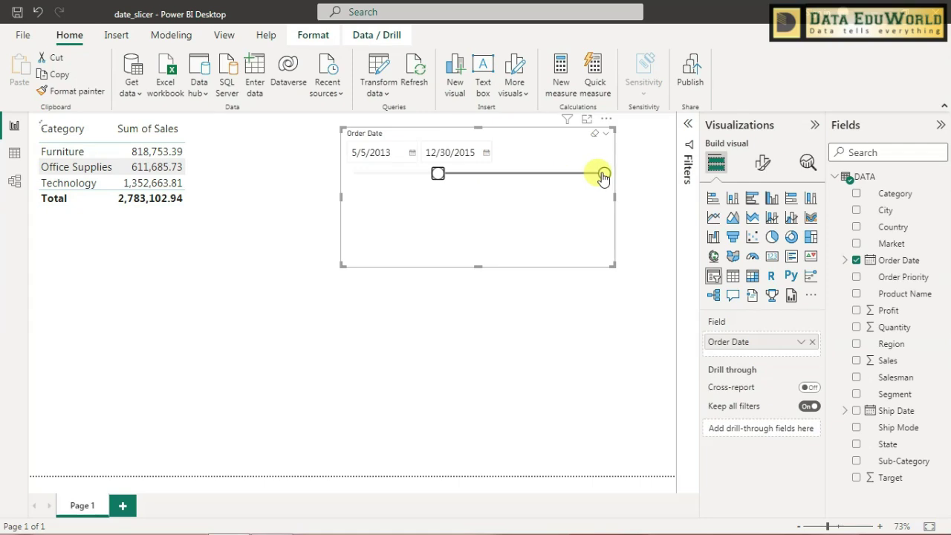
pyautogui.moveTo(603, 175); pyautogui.dragTo(508, 181)
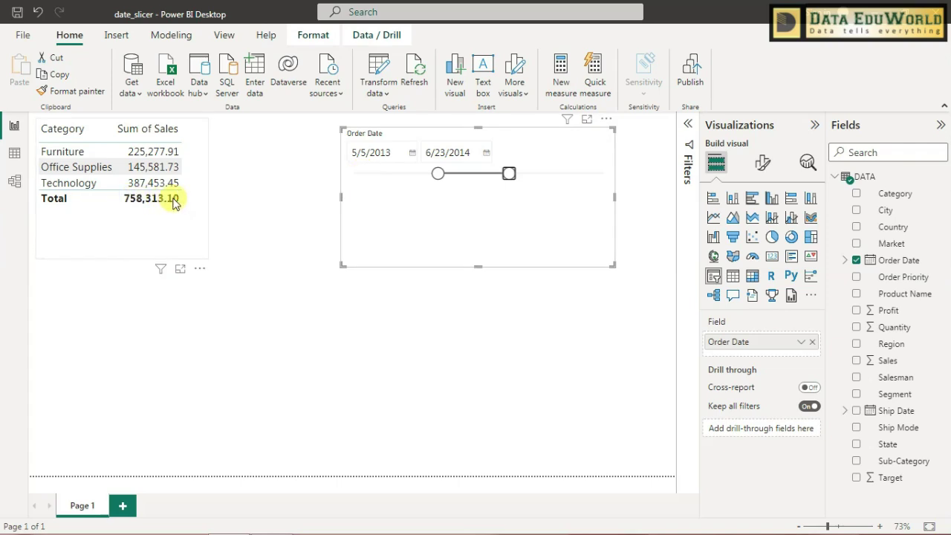
pyautogui.moveTo(509, 173); pyautogui.dragTo(482, 173)
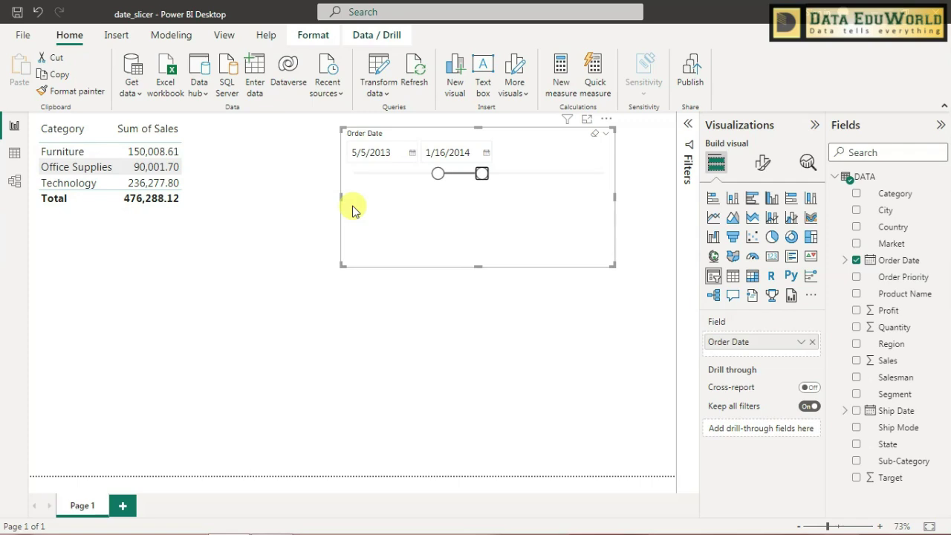
pyautogui.click(595, 134)
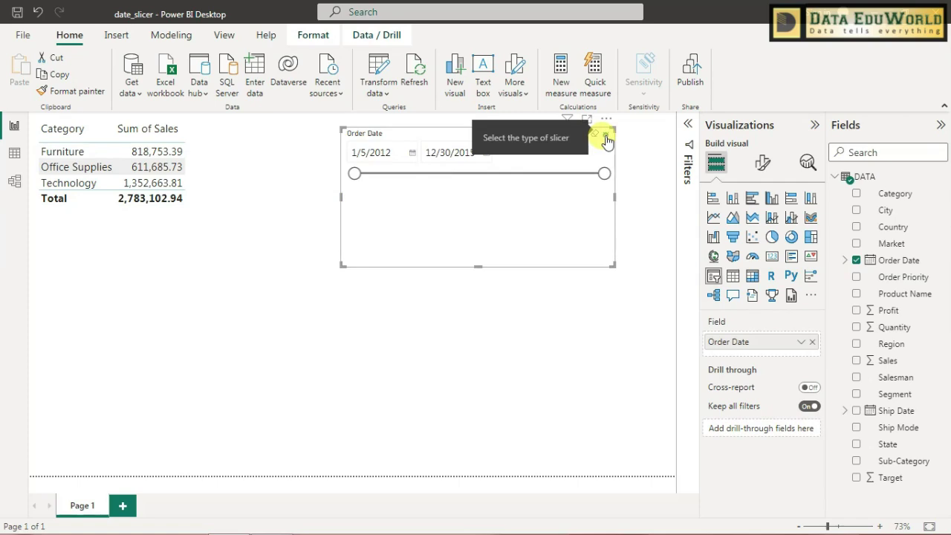
# Step: Review the available slicer types for Order Date and choose Between
pyautogui.click(607, 139)
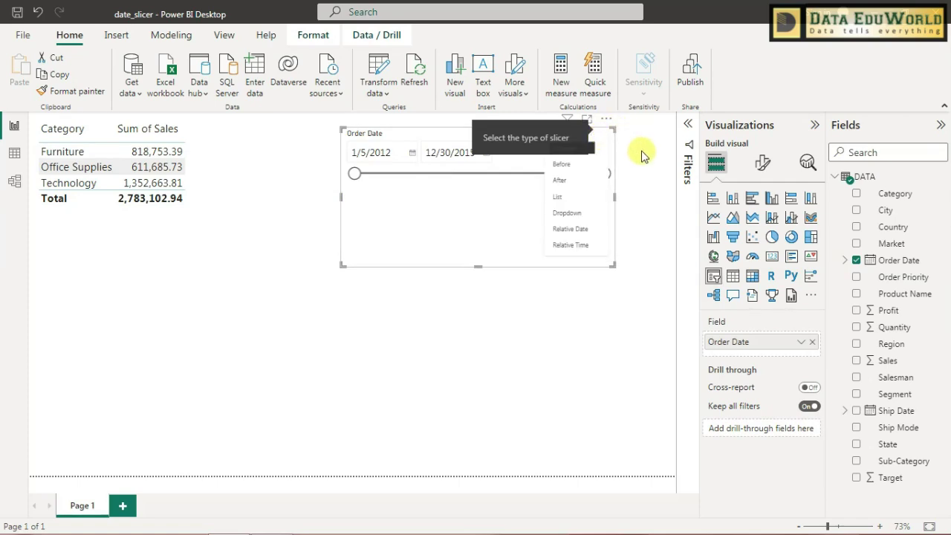
pyautogui.click(525, 213)
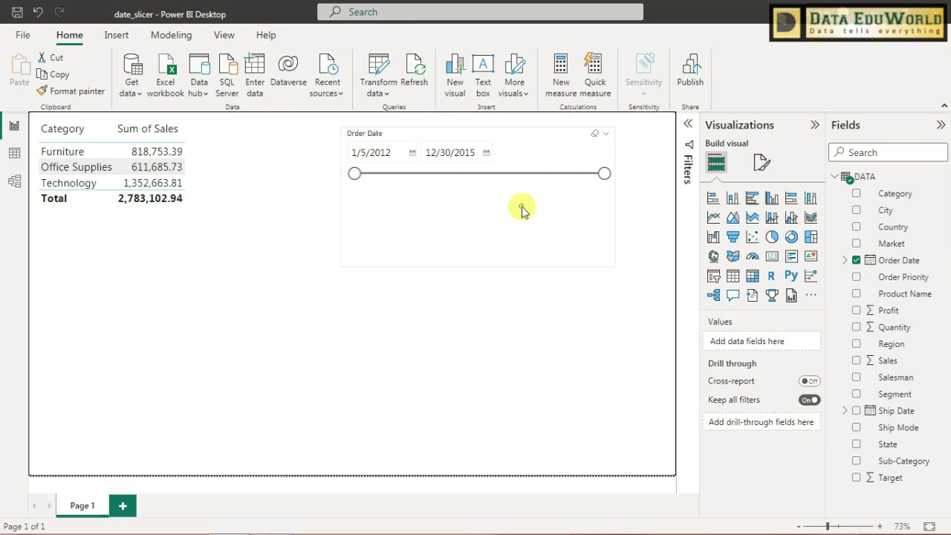
pyautogui.click(607, 136)
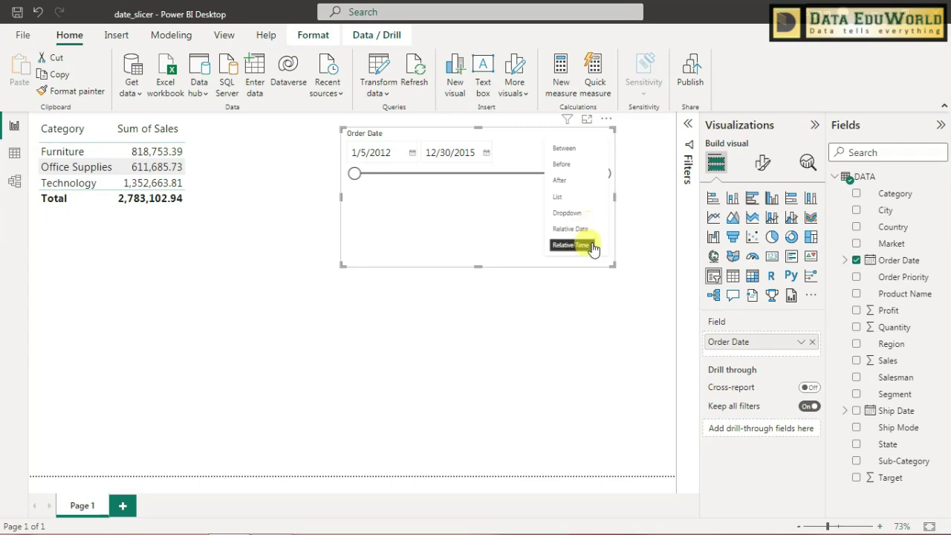
pyautogui.click(578, 152)
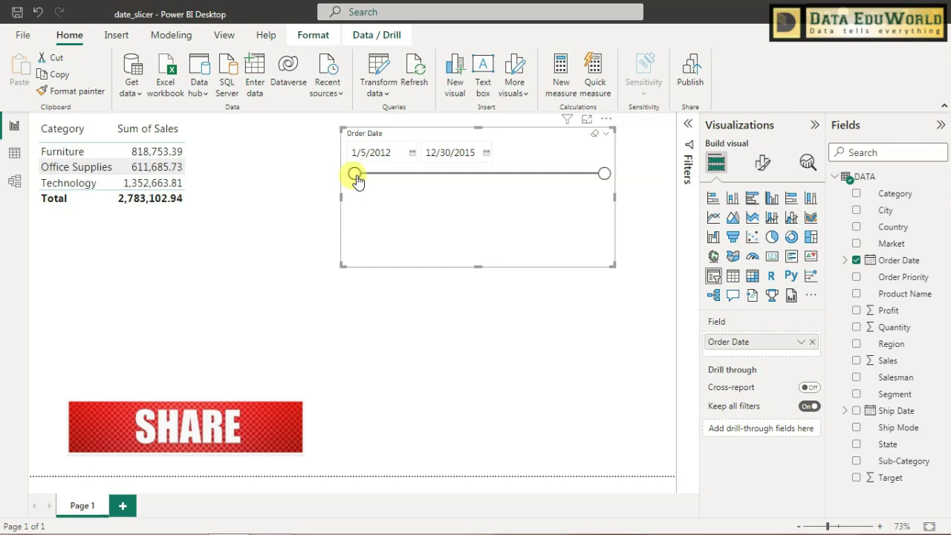
# Step: Try narrowing the Order Date range from both ends, starting at 3/10/2013, and reset the slicer to the full range
pyautogui.moveTo(354, 174); pyautogui.dragTo(408, 174)
pyautogui.moveTo(602, 174); pyautogui.dragTo(482, 178)
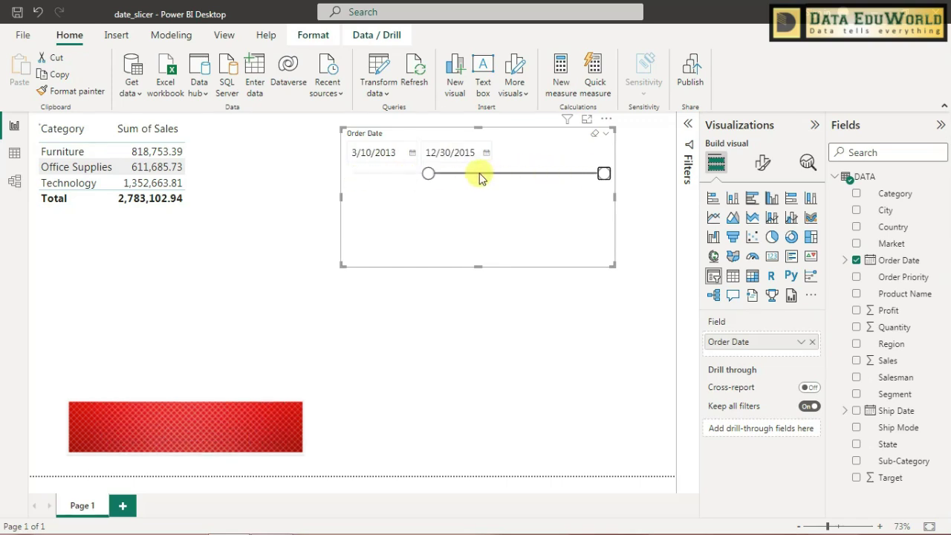
pyautogui.click(604, 133)
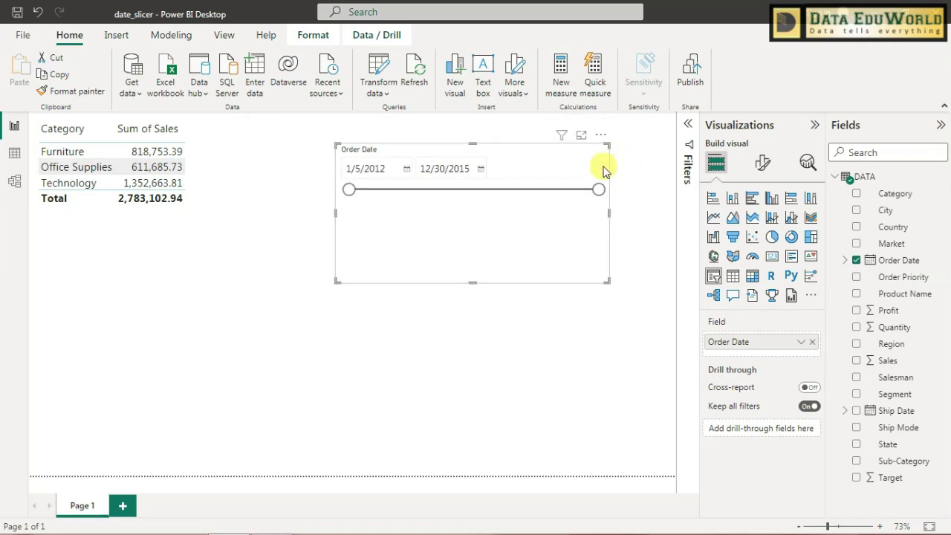
# Step: Change the Order Date slicer type to Before and set its end date to 3/5/2014
pyautogui.click(602, 154)
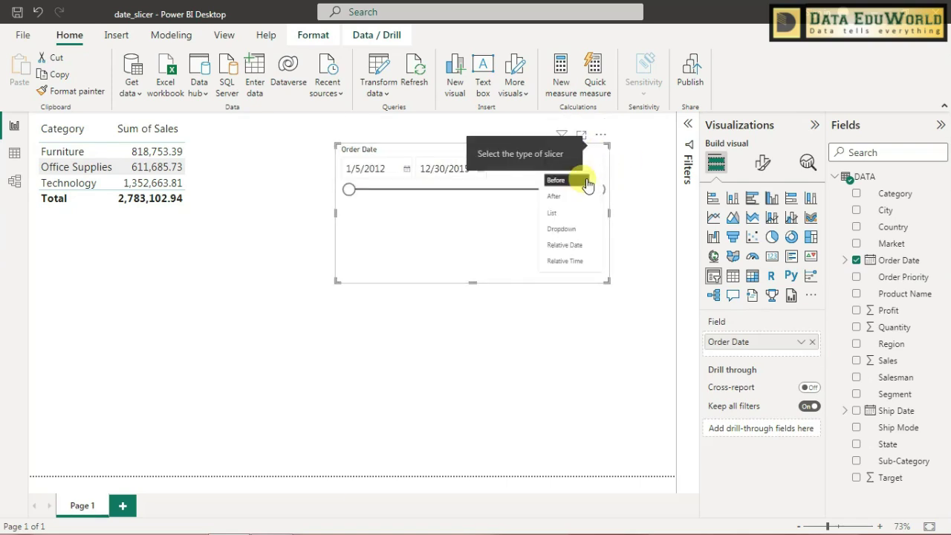
pyautogui.click(587, 182)
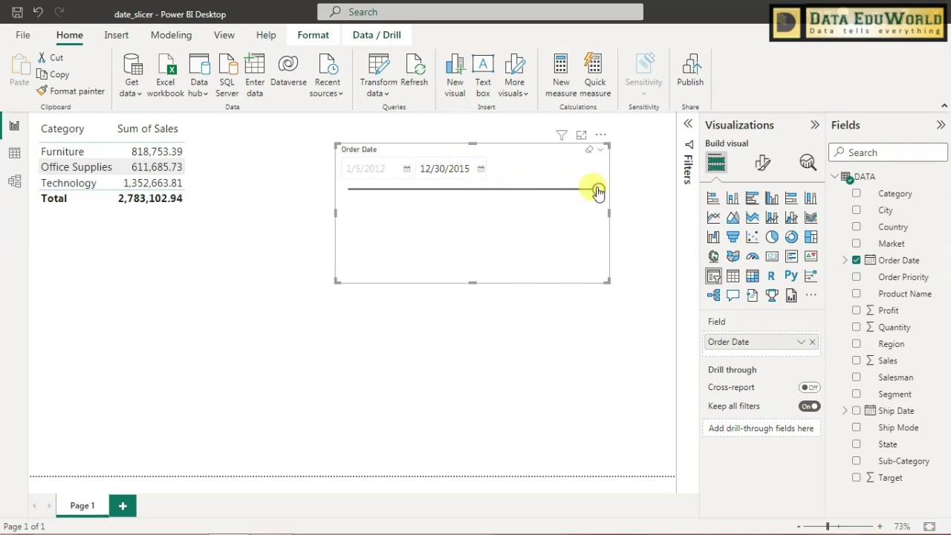
pyautogui.moveTo(598, 191); pyautogui.dragTo(484, 192)
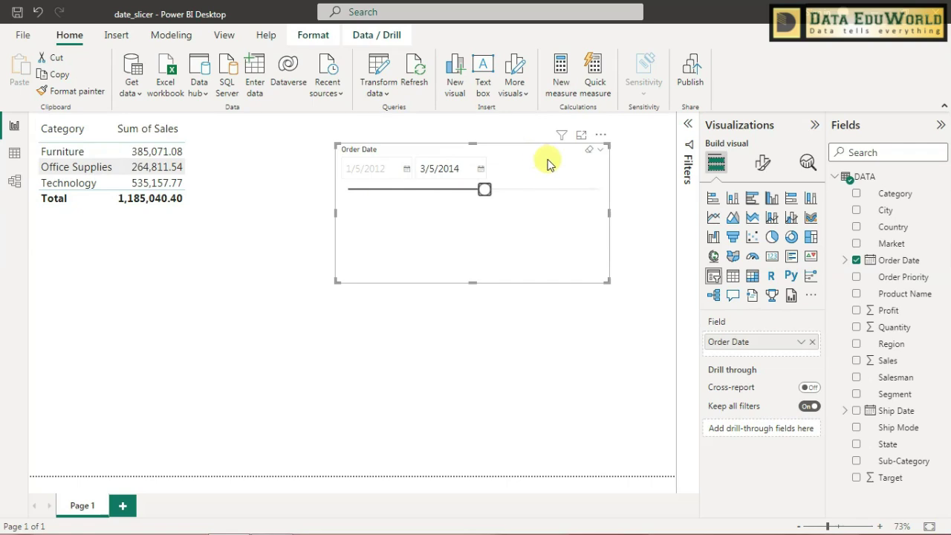
# Step: Change the Order Date slicer type to After and set its start date to 9/20/2014
pyautogui.click(598, 151)
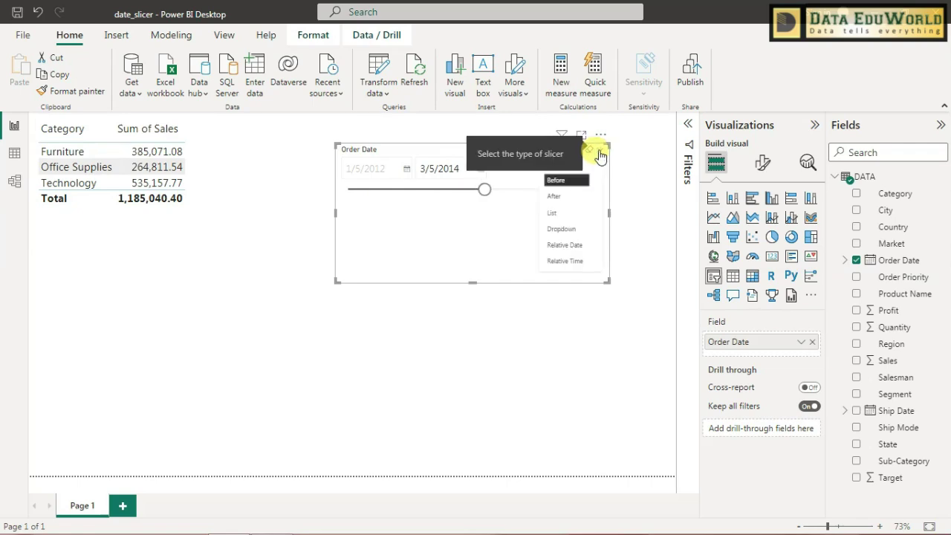
pyautogui.click(573, 197)
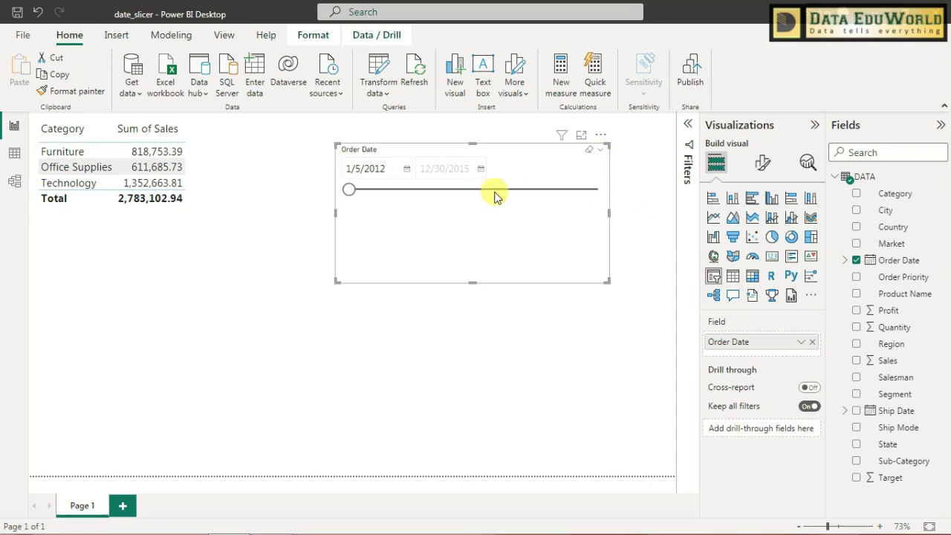
pyautogui.click(350, 192)
pyautogui.moveTo(395, 191); pyautogui.dragTo(521, 192)
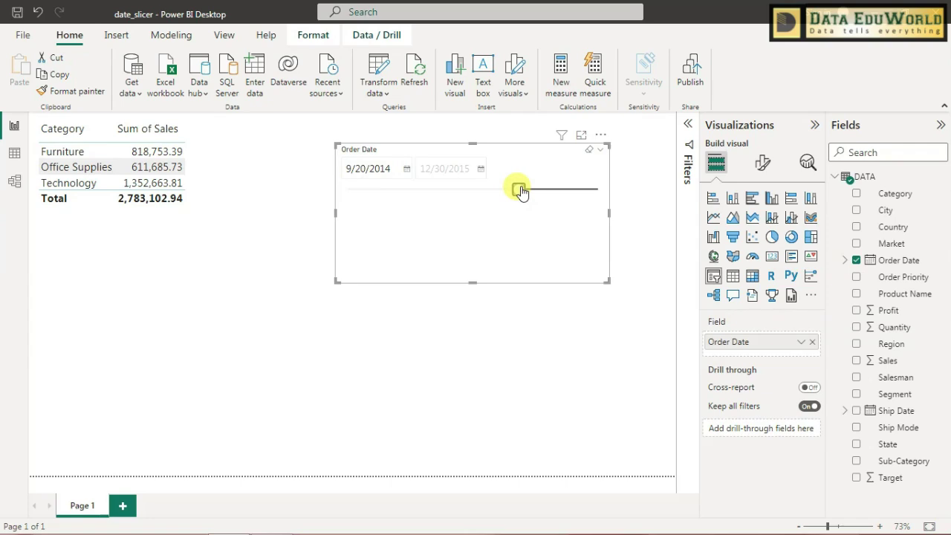
pyautogui.moveTo(520, 192); pyautogui.dragTo(520, 192)
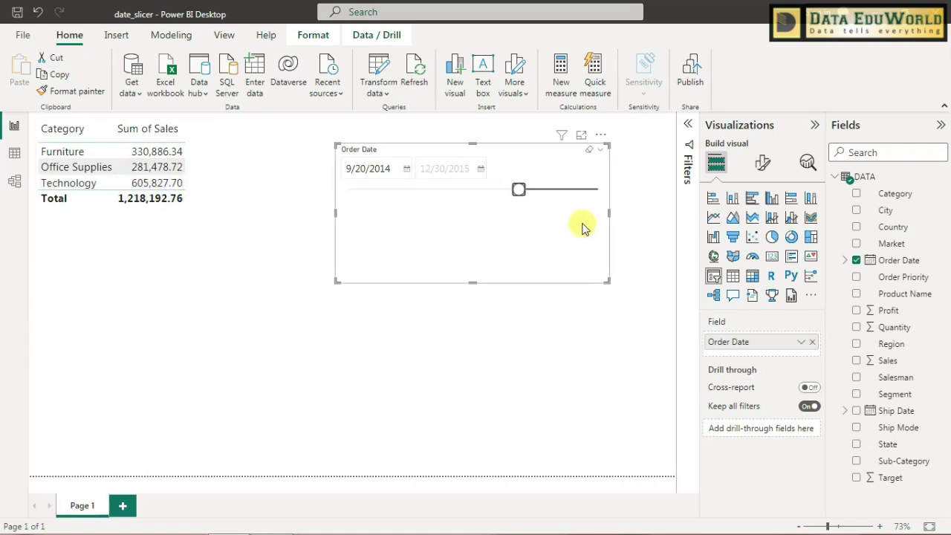
# Step: Move the Order Date slicer's start date to 6/10/2015
pyautogui.moveTo(520, 190); pyautogui.dragTo(562, 190)
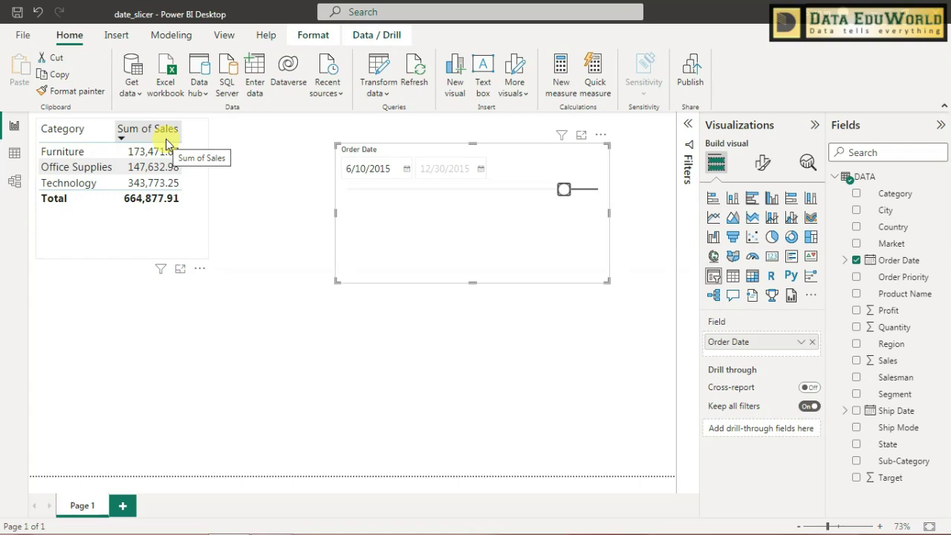
# Step: Add a pie chart to the report page with Category as the legend and Profit as the values
pyautogui.click(347, 358)
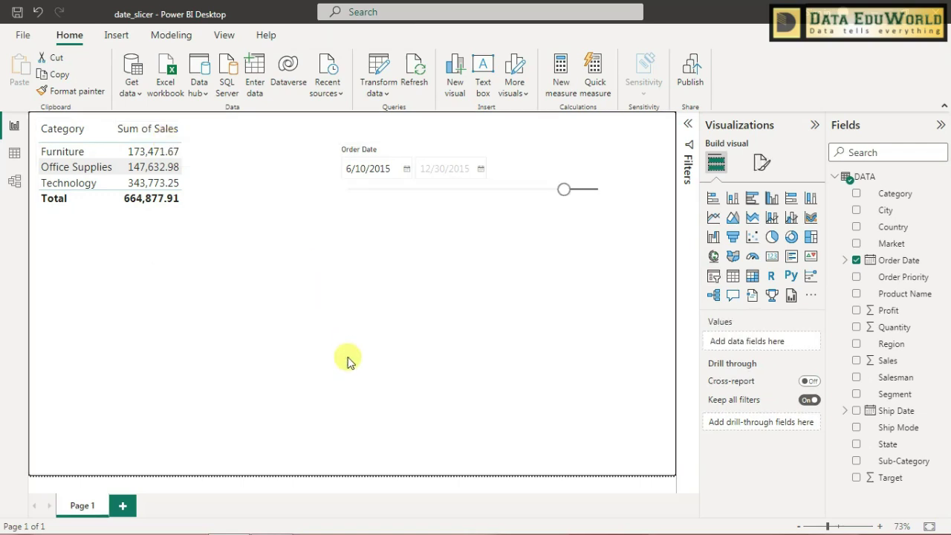
pyautogui.click(773, 238)
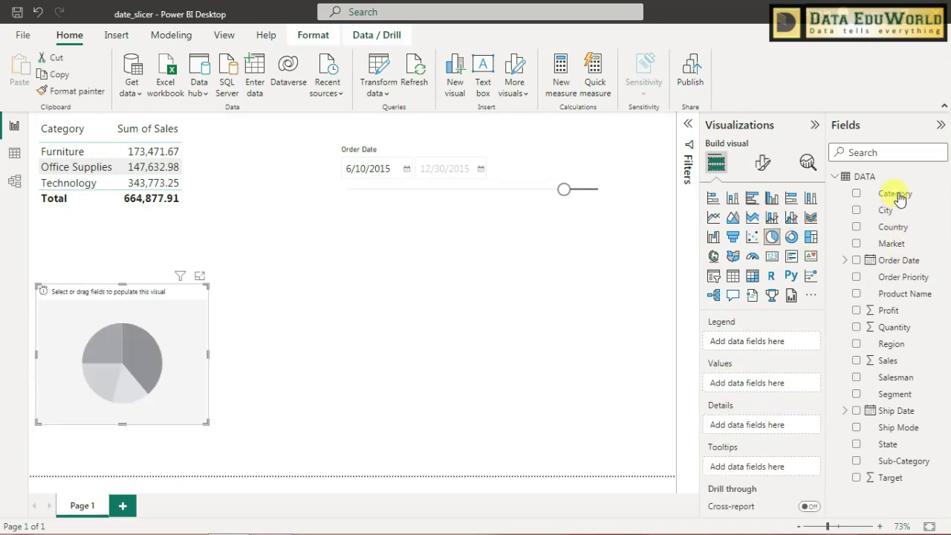
pyautogui.moveTo(894, 193); pyautogui.dragTo(789, 339)
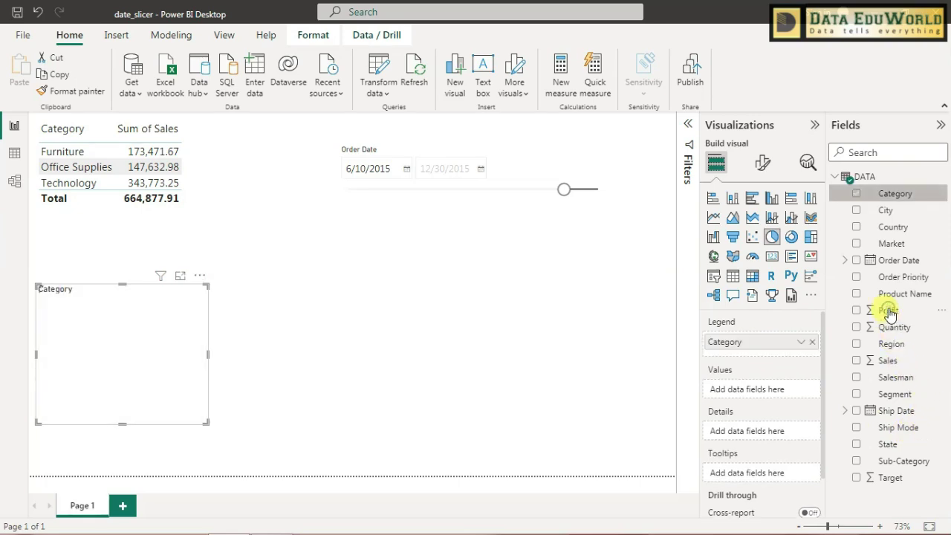
pyautogui.moveTo(892, 312); pyautogui.dragTo(763, 390)
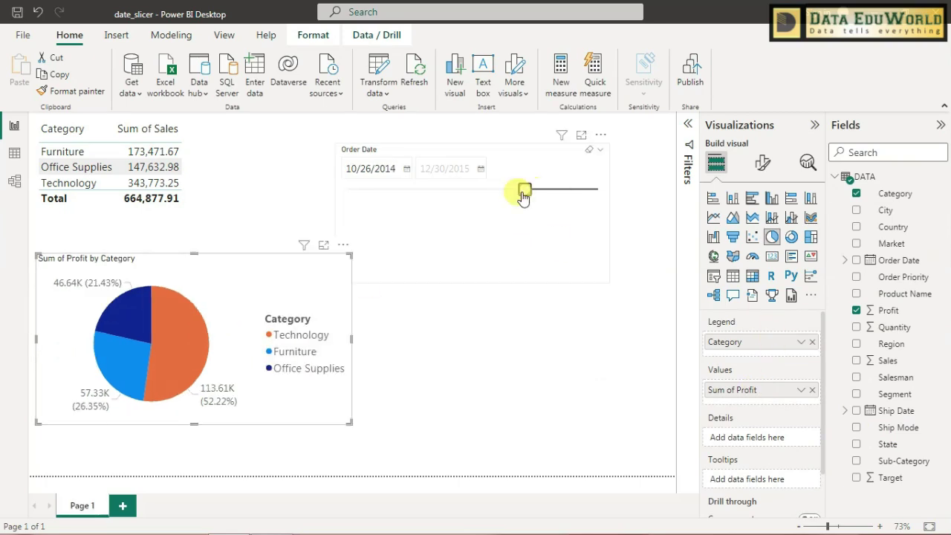
# Step: Try Order Date start dates of 12/14/2013 and 3/17/2015, and move the slicer to the page's upper-right corner
pyautogui.moveTo(523, 195); pyautogui.dragTo(470, 197)
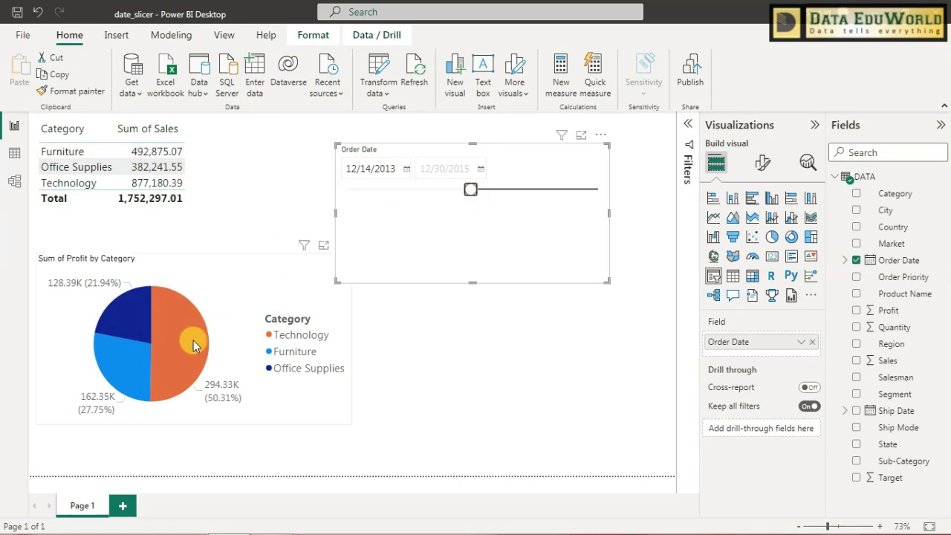
pyautogui.moveTo(470, 189); pyautogui.dragTo(548, 190)
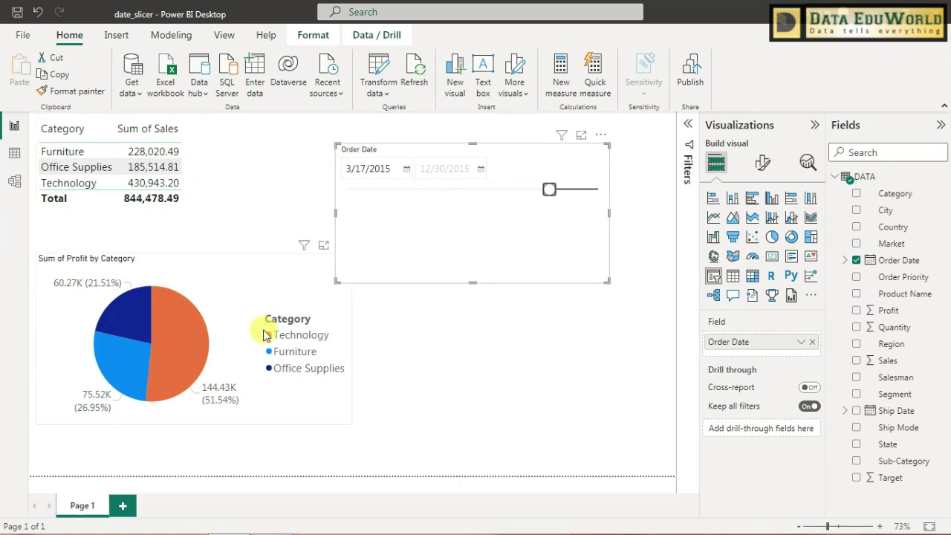
pyautogui.moveTo(549, 159); pyautogui.dragTo(609, 136)
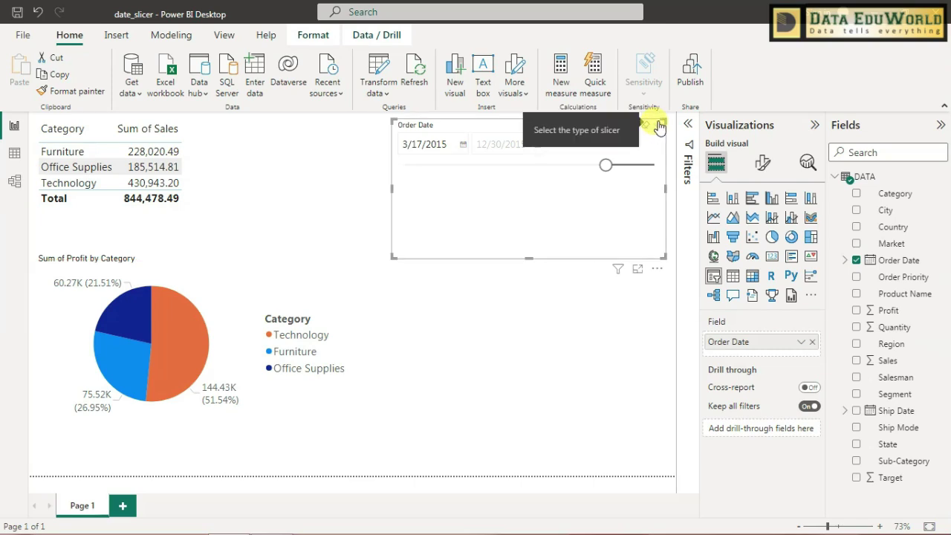
# Step: Change the Order Date slicer type to List and make the slicer taller to show more dates
pyautogui.click(659, 127)
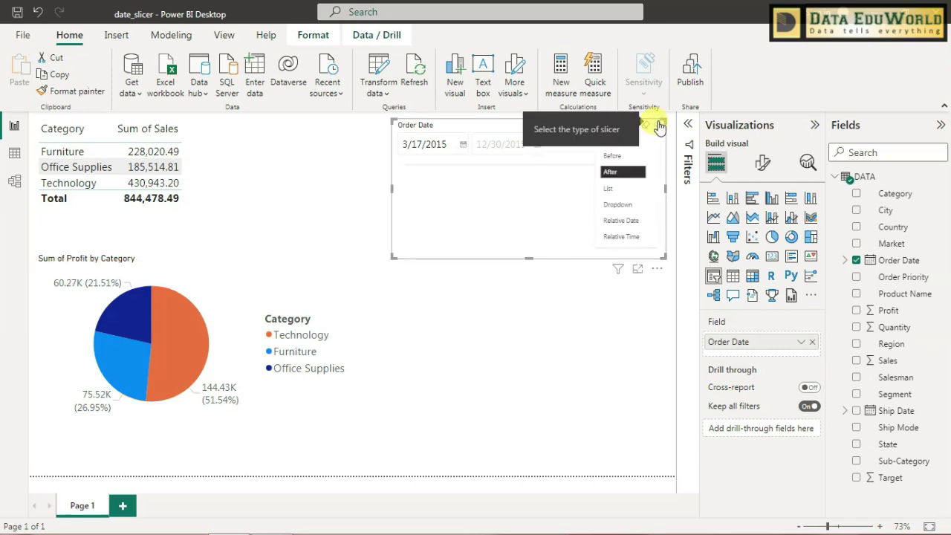
pyautogui.click(639, 190)
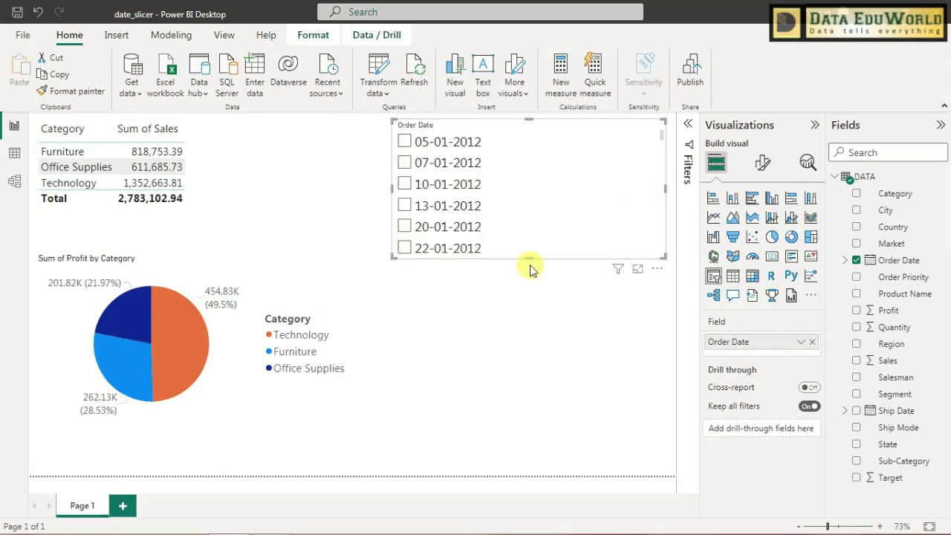
pyautogui.moveTo(529, 257); pyautogui.dragTo(520, 453)
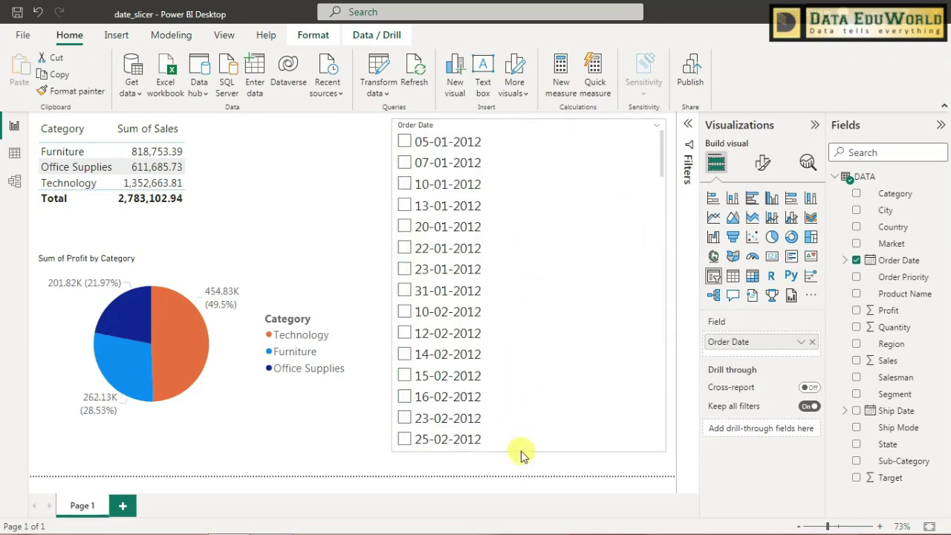
pyautogui.scroll(-2, 540, 358)
pyautogui.scroll(-10, 540, 359)
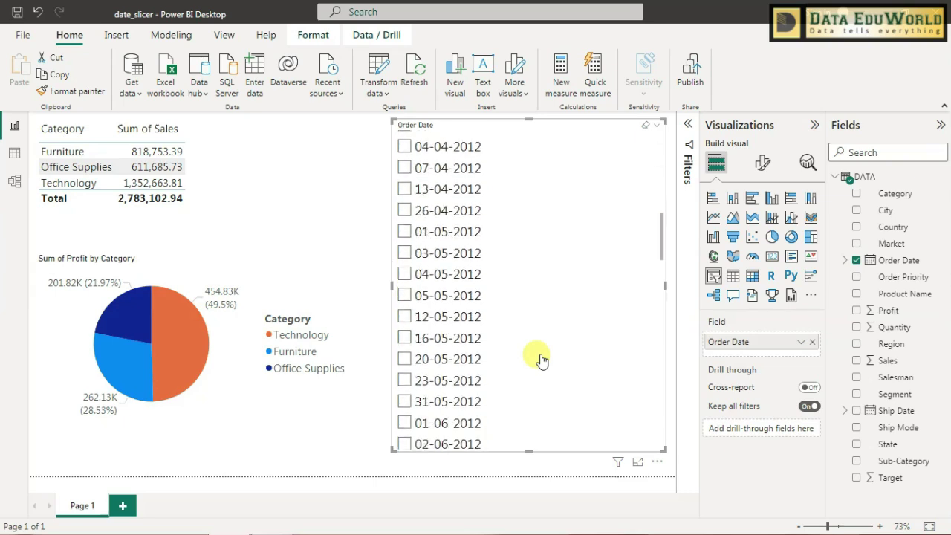
pyautogui.scroll(12, 656, 146)
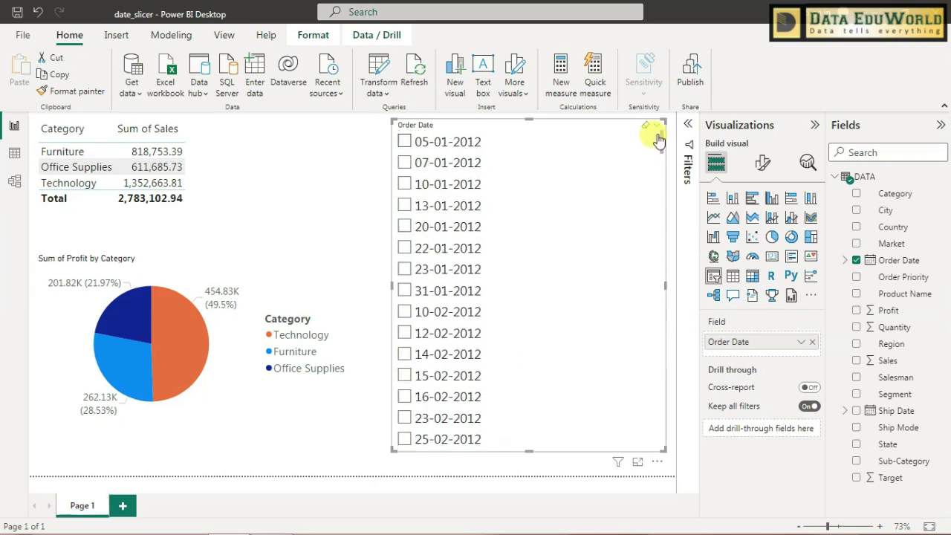
# Step: Try filtering the visuals by 13-01-2012, switch to the dates from 20-01-2012 to 15-02-2012, and clear the slicer selection
pyautogui.click(404, 205)
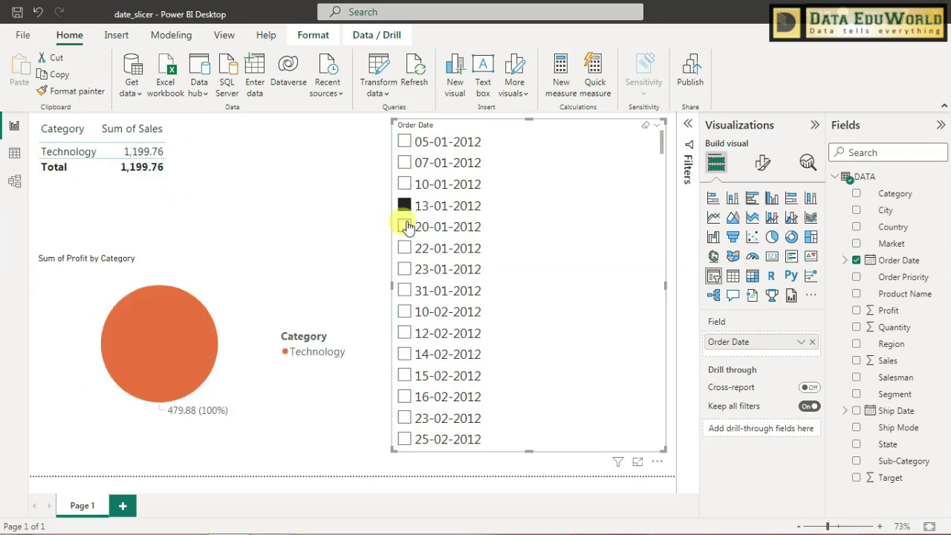
pyautogui.click(406, 227)
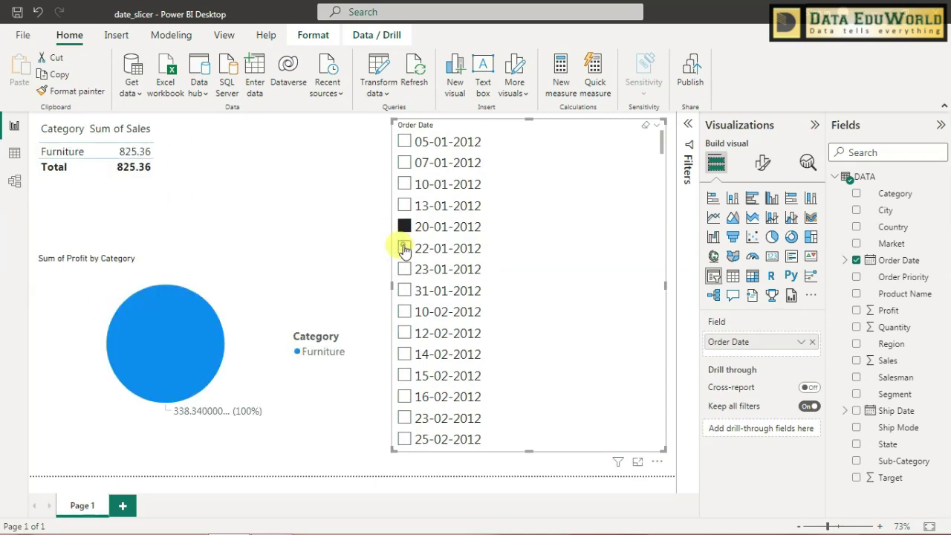
pyautogui.keyDown('ctrl'); pyautogui.click(403, 248); pyautogui.keyUp('ctrl')
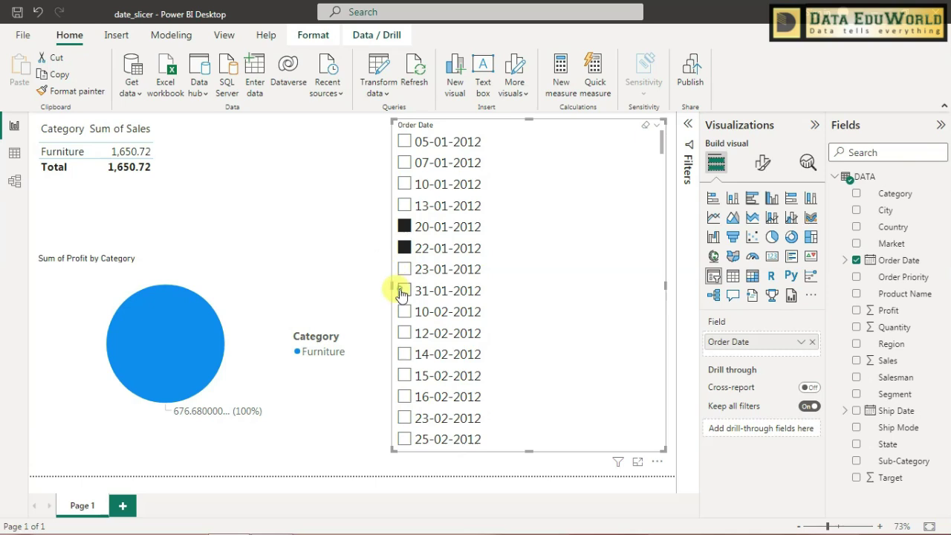
pyautogui.keyDown('ctrl'); pyautogui.click(404, 269); pyautogui.keyUp('ctrl')
pyautogui.keyDown('ctrl'); pyautogui.click(404, 290); pyautogui.keyUp('ctrl')
pyautogui.keyDown('ctrl'); pyautogui.click(404, 311); pyautogui.keyUp('ctrl')
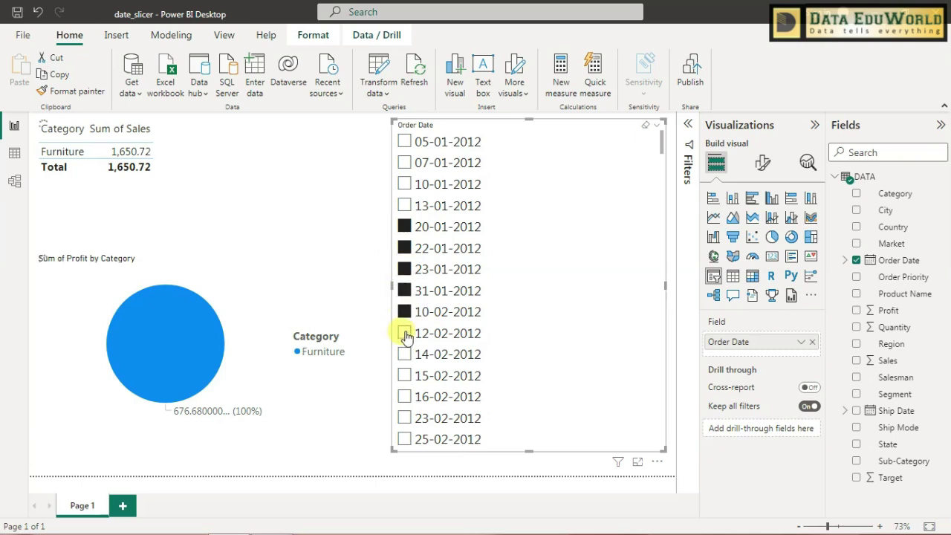
pyautogui.keyDown('ctrl'); pyautogui.click(404, 334); pyautogui.keyUp('ctrl')
pyautogui.keyDown('ctrl'); pyautogui.click(403, 354); pyautogui.keyUp('ctrl')
pyautogui.keyDown('ctrl'); pyautogui.click(404, 376); pyautogui.keyUp('ctrl')
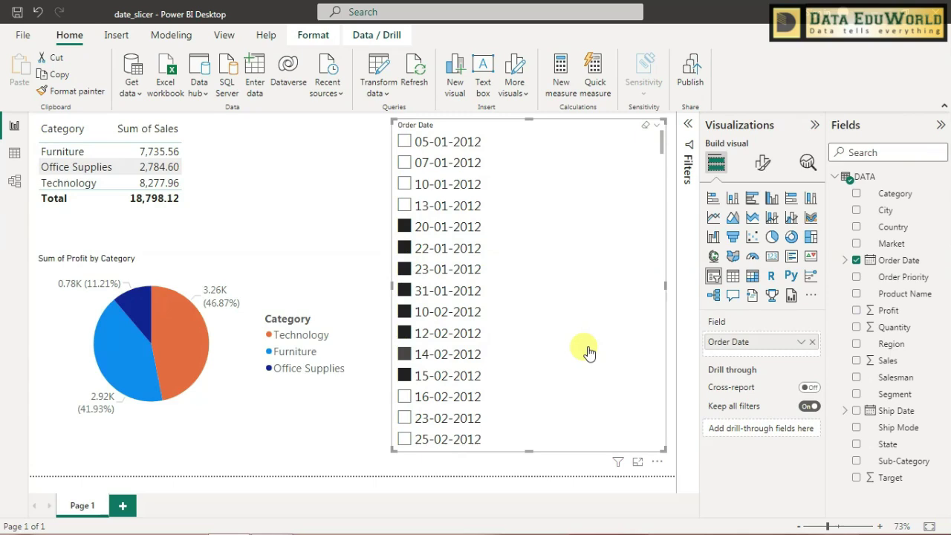
pyautogui.click(645, 126)
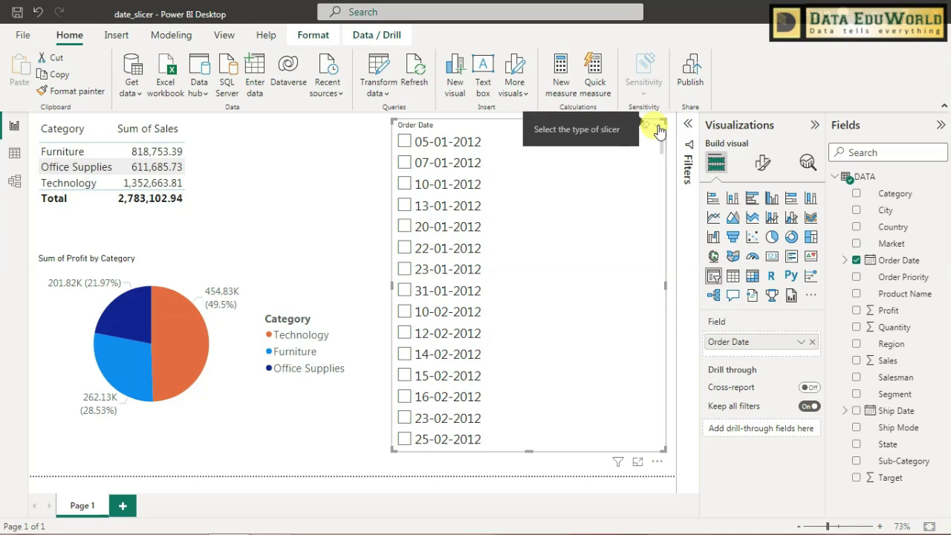
# Step: Change the Order Date slicer type to Dropdown and shorten the slicer to the height of the table area
pyautogui.click(659, 130)
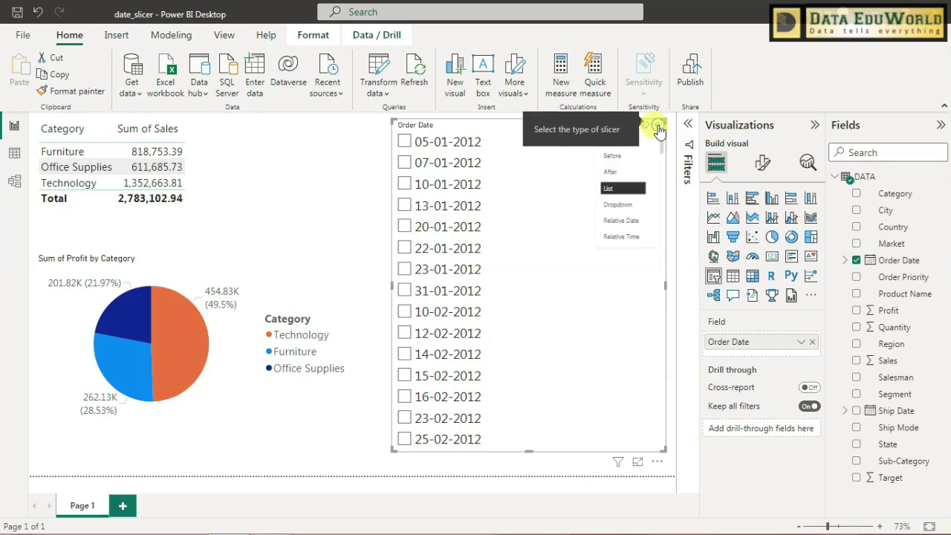
pyautogui.click(630, 205)
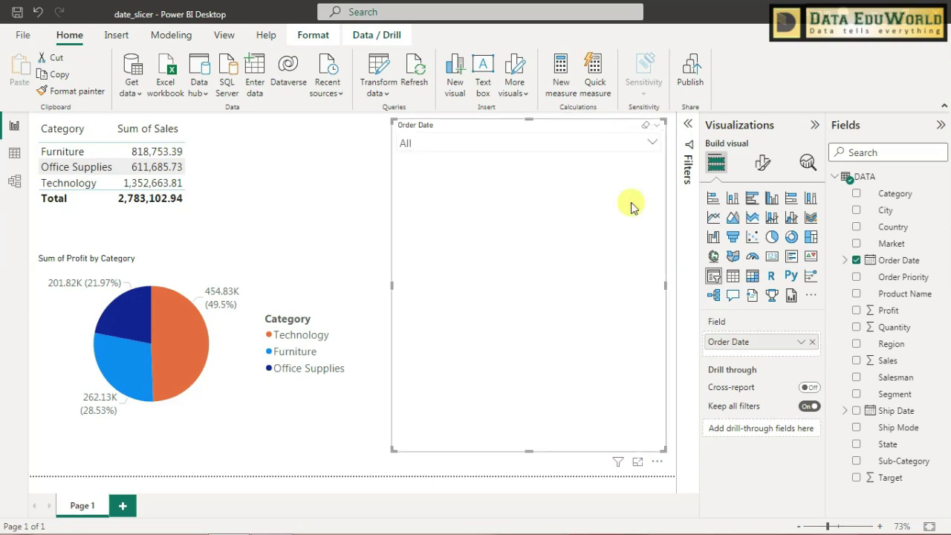
pyautogui.moveTo(528, 451); pyautogui.dragTo(532, 396)
pyautogui.moveTo(534, 339); pyautogui.dragTo(558, 208)
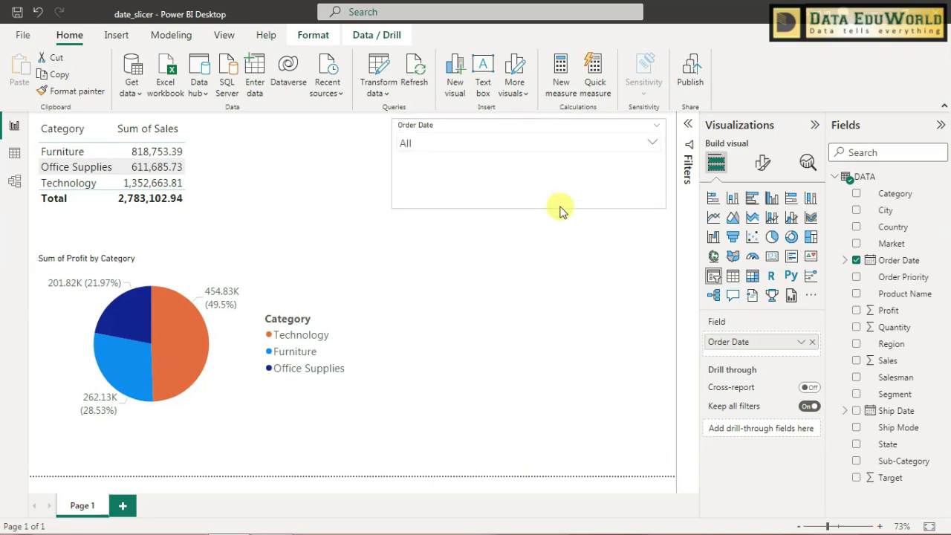
# Step: Try filtering by 02-08-2012, 28-08-2012, 11-09-2012 and 12-09-2012 in the Order Date dropdown, and clear the selections
pyautogui.click(654, 145)
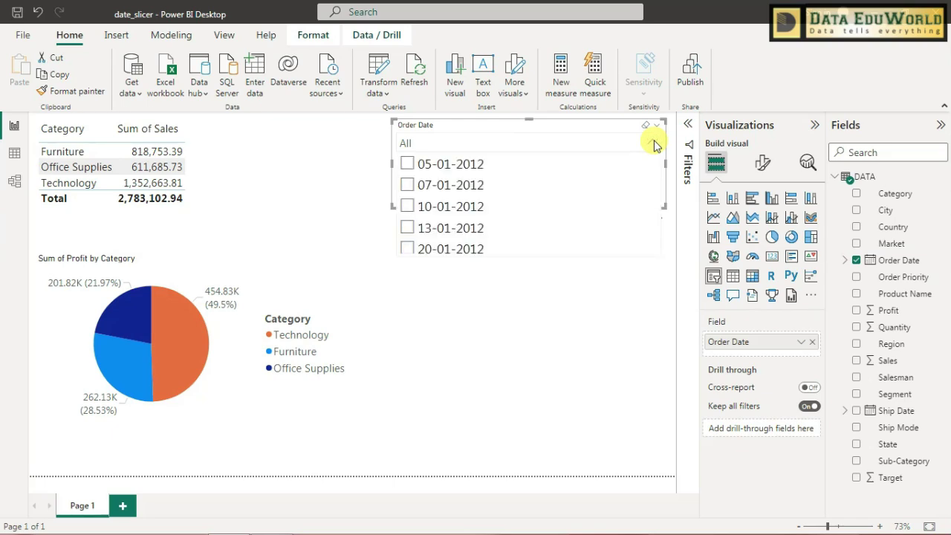
pyautogui.scroll(-2, 569, 201)
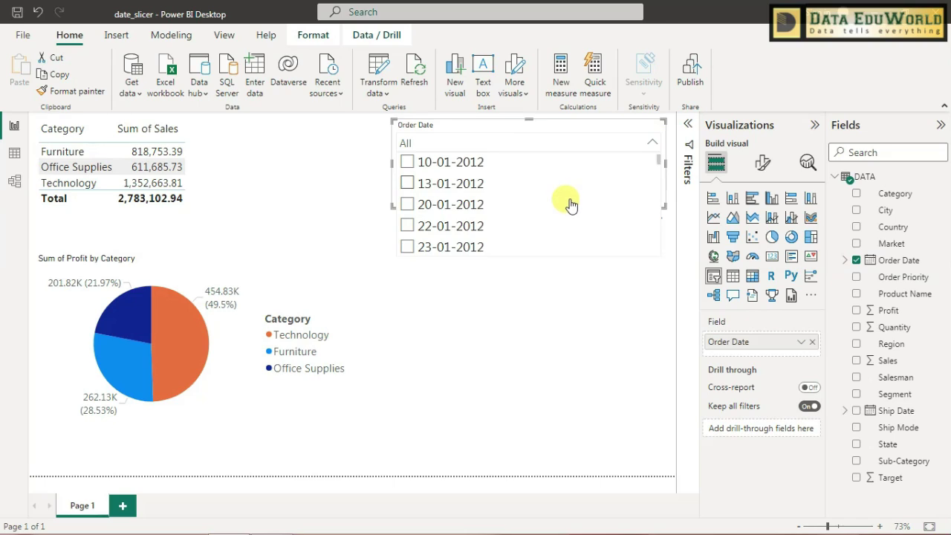
pyautogui.scroll(-10, 570, 205)
pyautogui.scroll(-3, 571, 205)
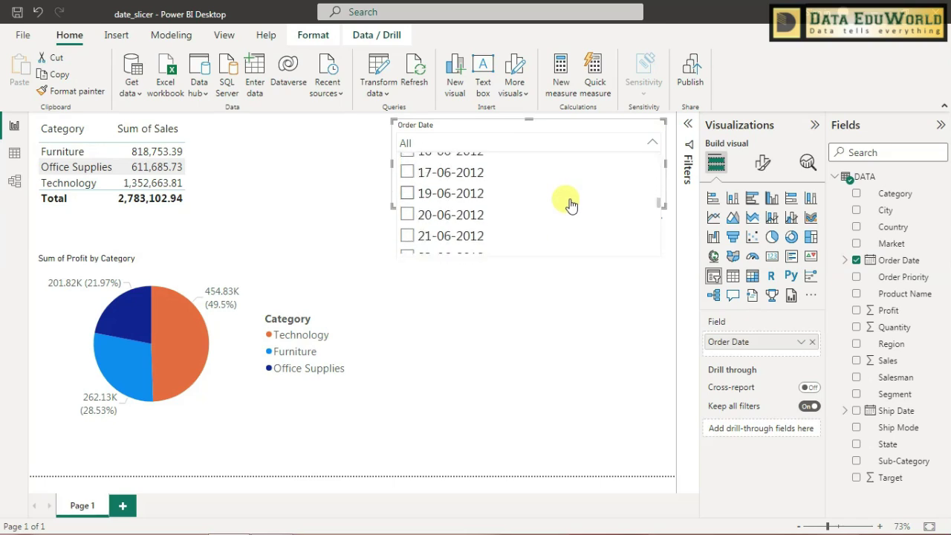
pyautogui.scroll(-5, 571, 205)
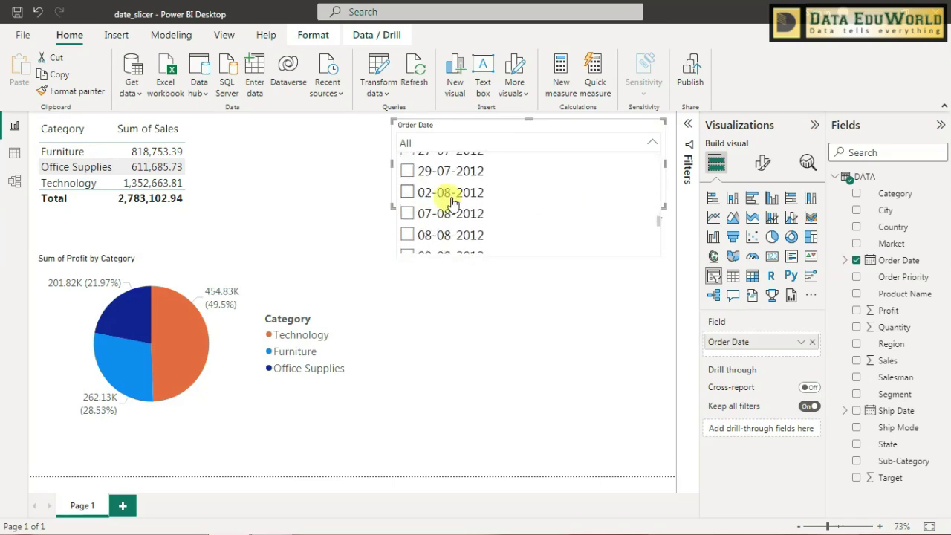
pyautogui.click(413, 193)
pyautogui.scroll(-3, 410, 194)
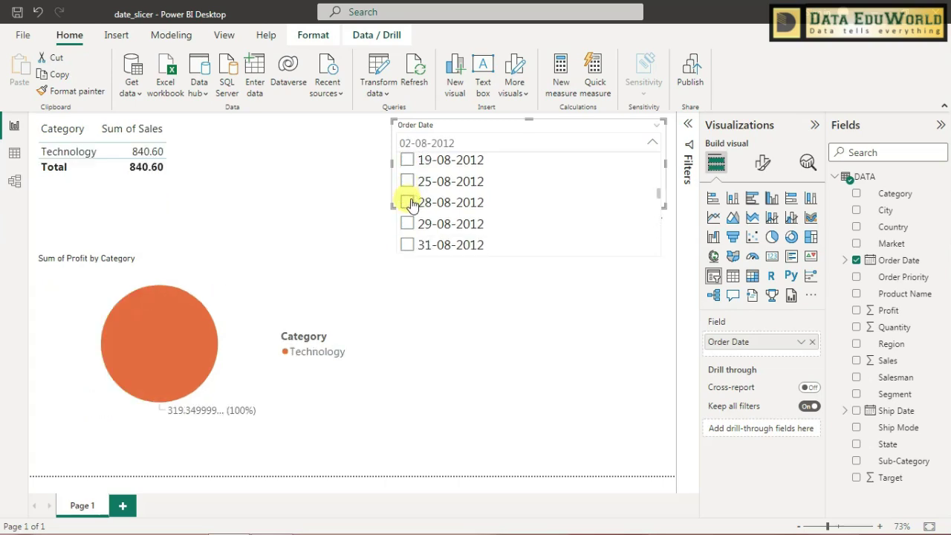
pyautogui.click(411, 202)
pyautogui.scroll(-3, 411, 203)
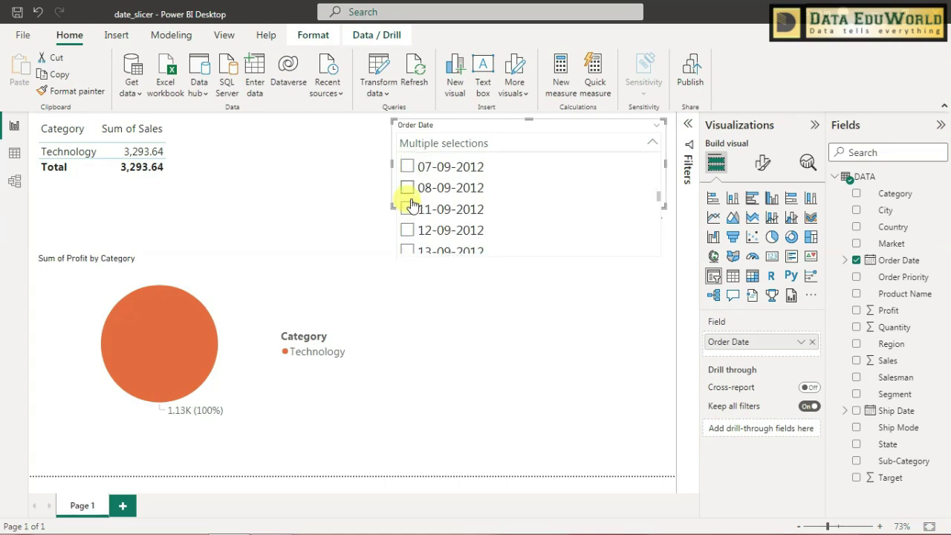
pyautogui.click(411, 200)
pyautogui.click(408, 220)
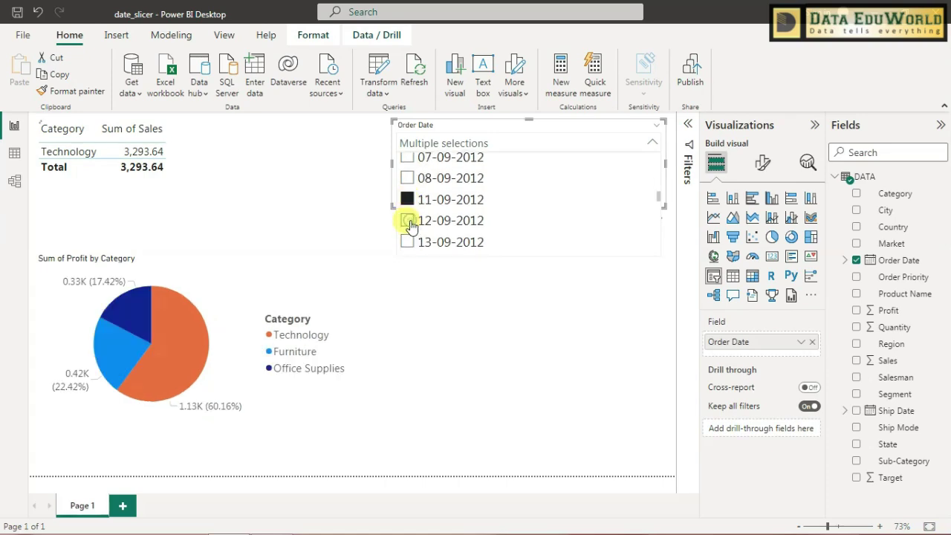
pyautogui.click(656, 146)
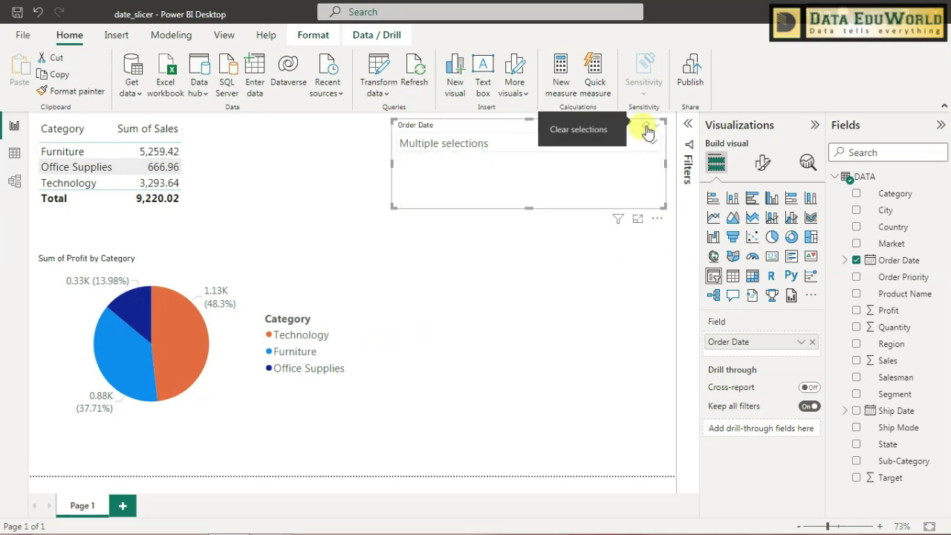
pyautogui.click(648, 131)
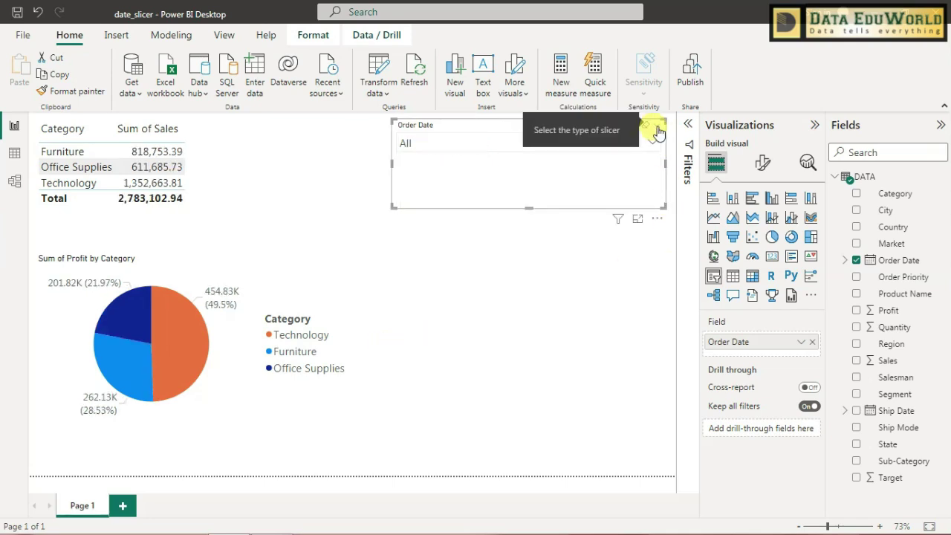
# Step: Change the Order Date slicer type to Relative Date and filter the visuals to the last 2 months
pyautogui.click(658, 132)
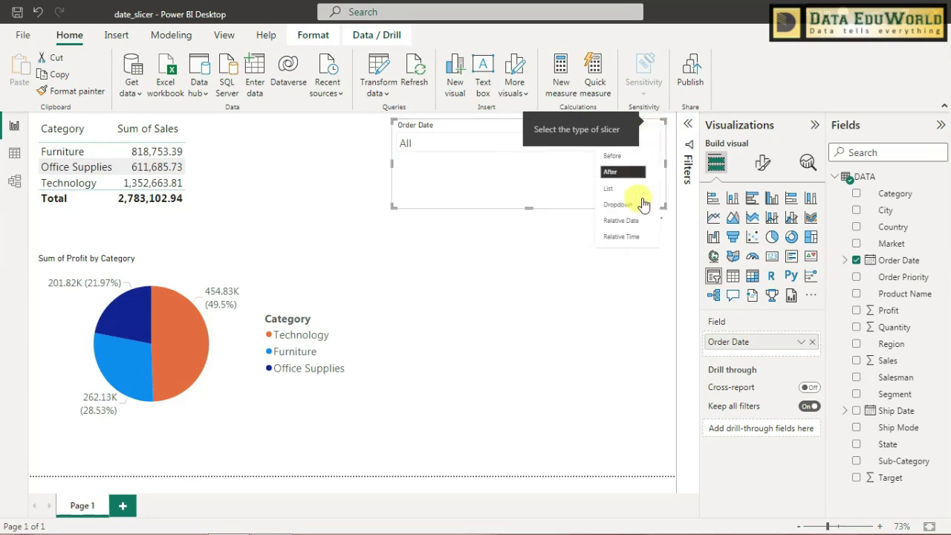
pyautogui.click(628, 220)
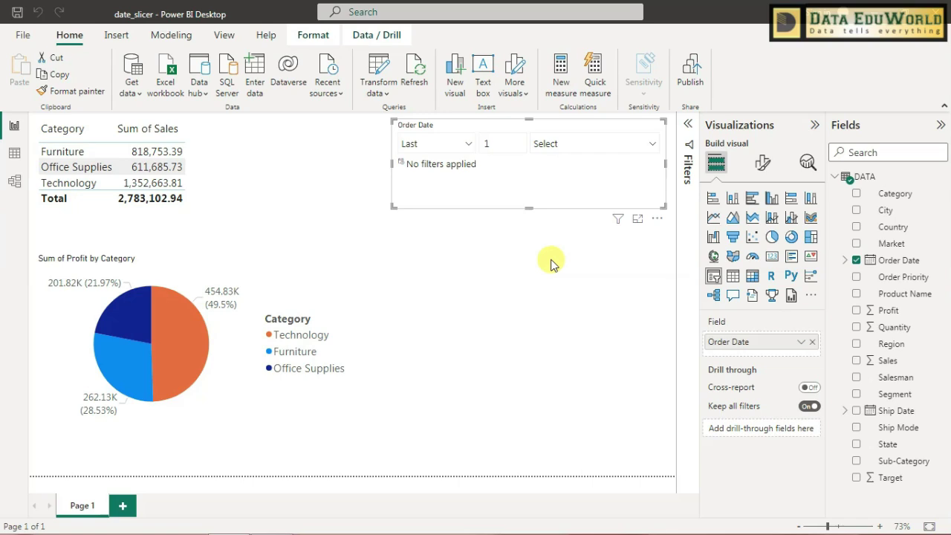
pyautogui.click(468, 144)
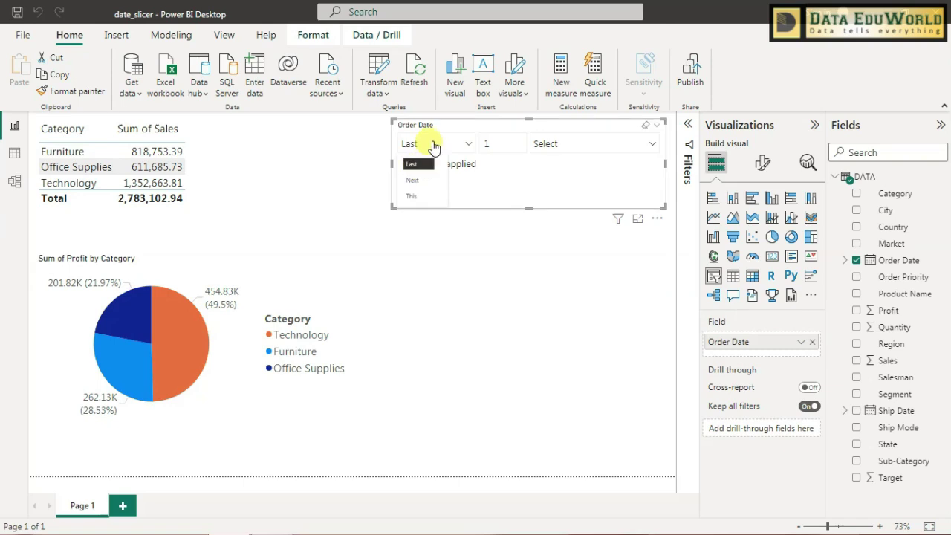
pyautogui.click(522, 143)
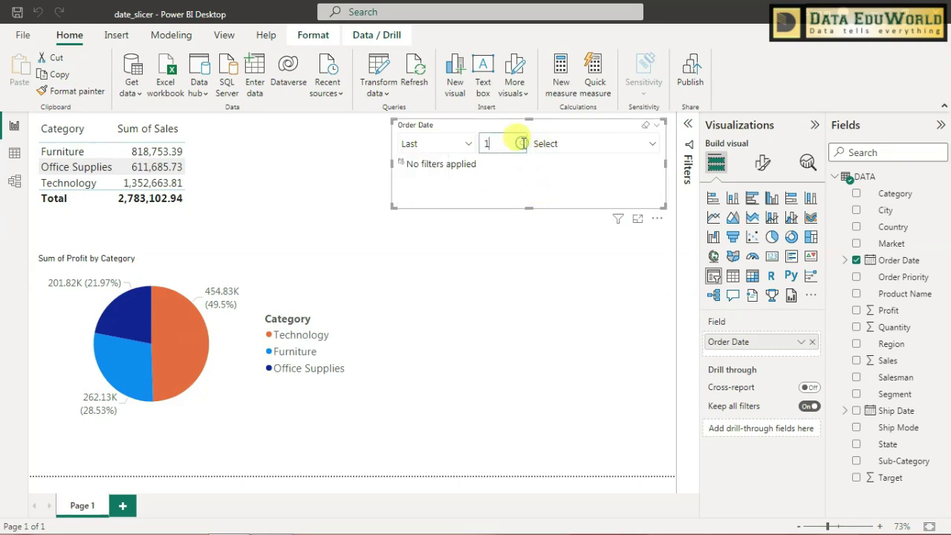
pyautogui.press('BackSpace')
pyautogui.write('2')
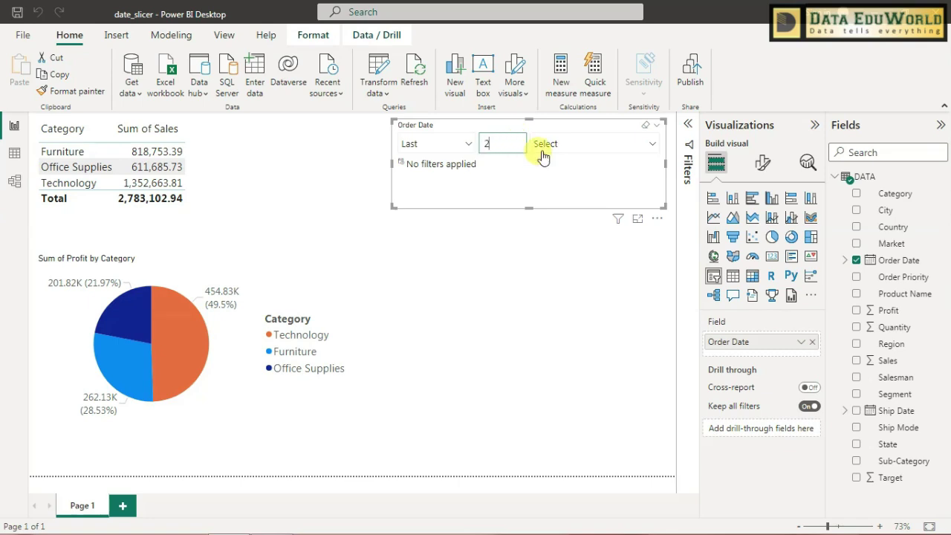
pyautogui.click(587, 151)
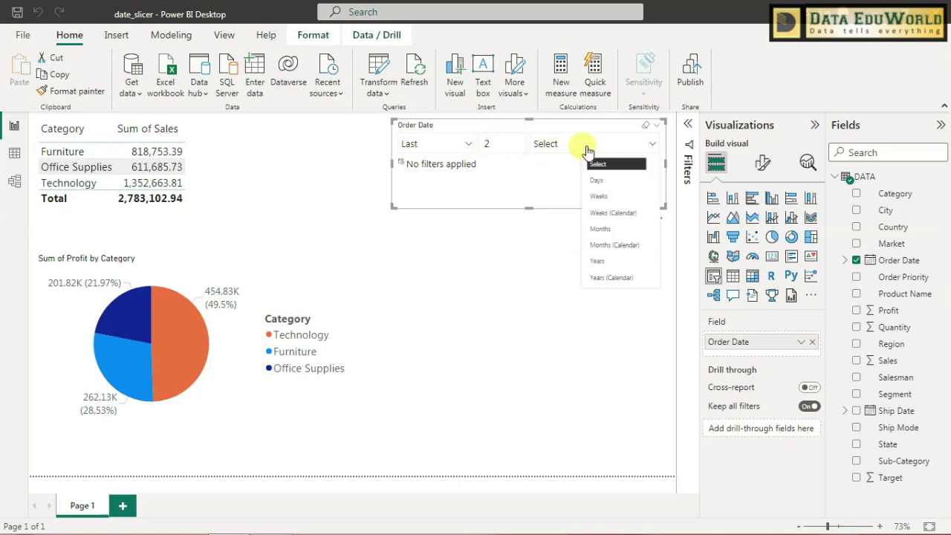
pyautogui.click(613, 230)
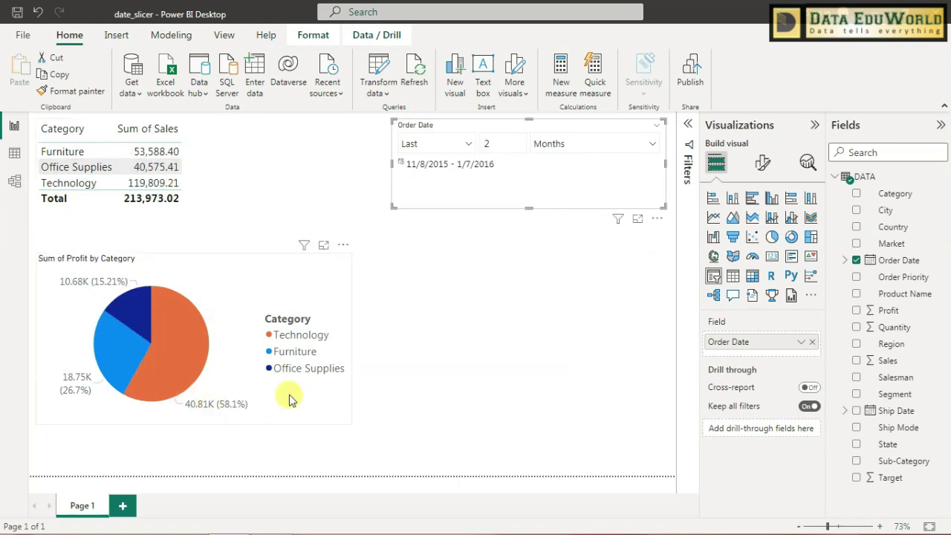
# Step: Set the relative Order Date filter to the last 3 months
pyautogui.doubleClick(486, 145)
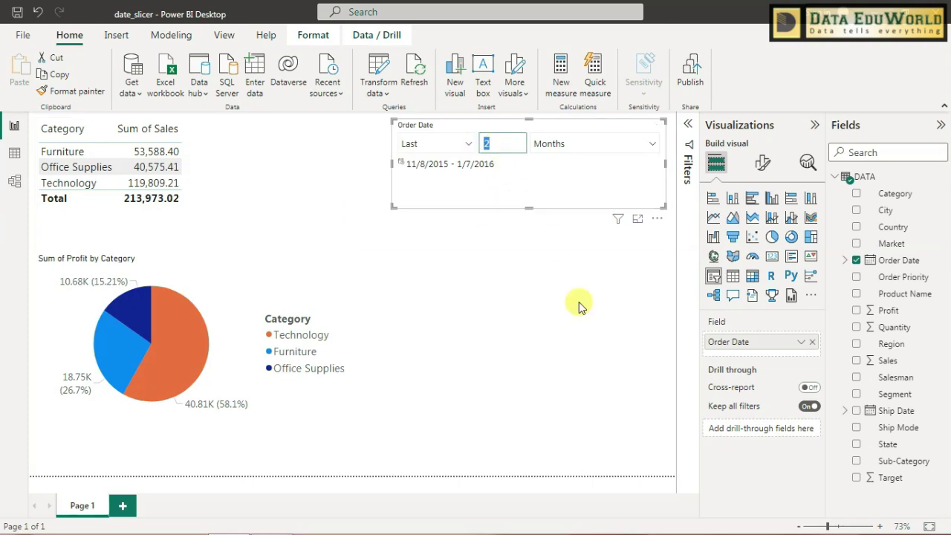
pyautogui.write('3')
pyautogui.press('Tab')
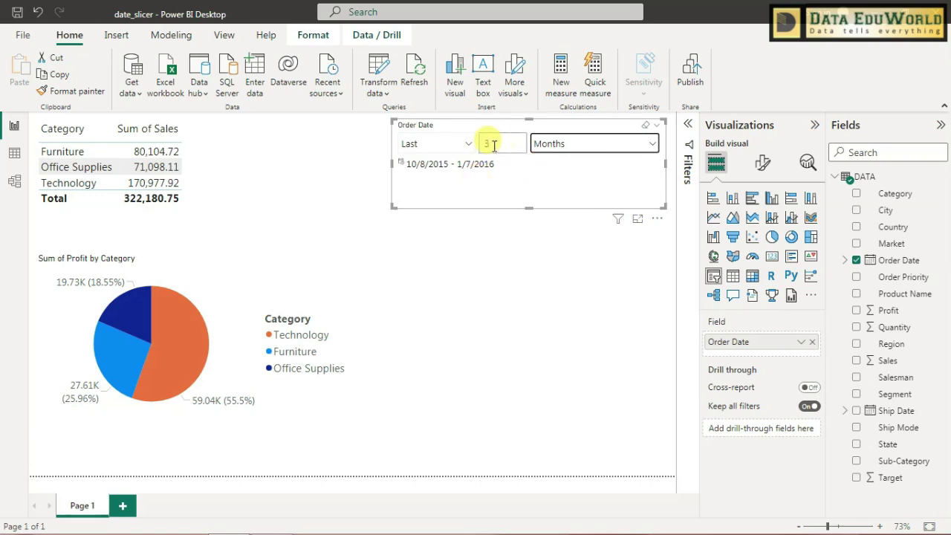
# Step: Set the relative Order Date filter to the last 1 year using the Years period
pyautogui.click(479, 143)
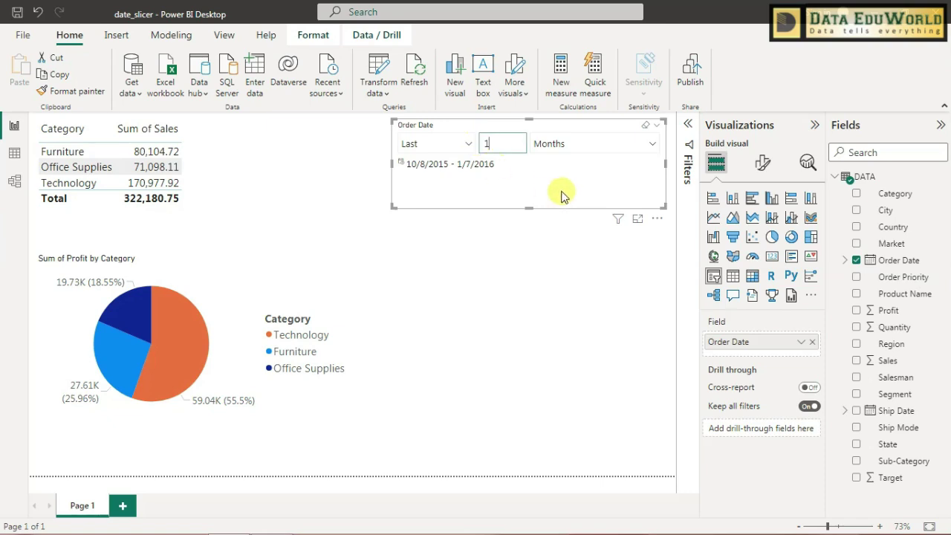
pyautogui.press('BackSpace')
pyautogui.write('1')
pyautogui.click(589, 144)
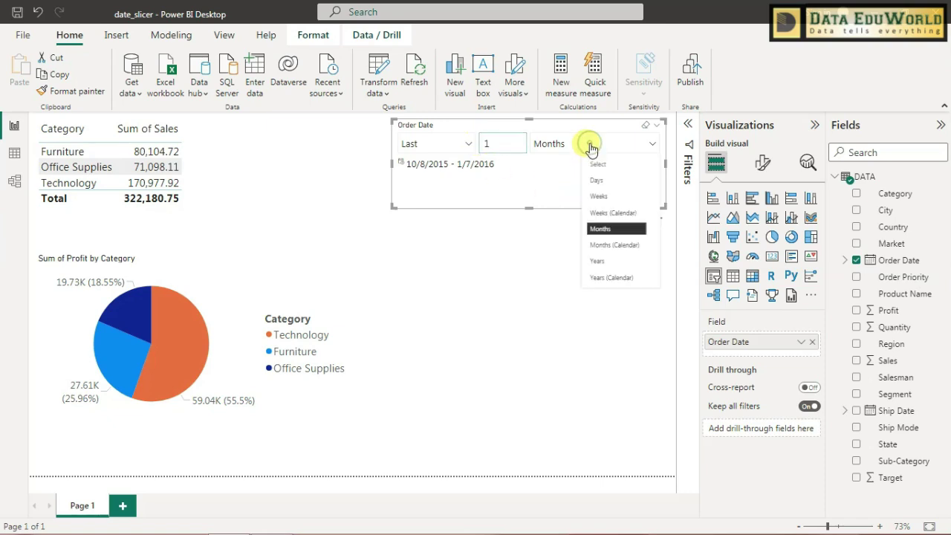
pyautogui.click(603, 257)
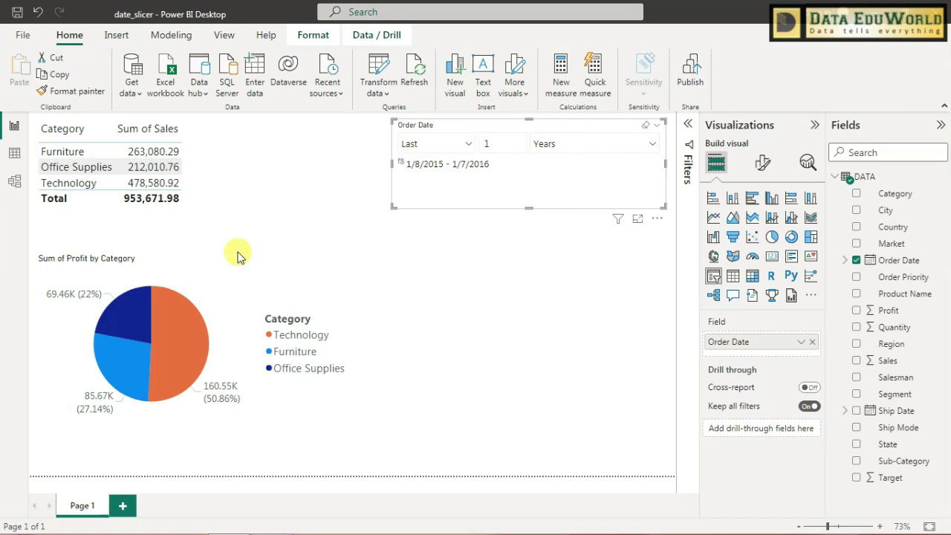
pyautogui.click(467, 382)
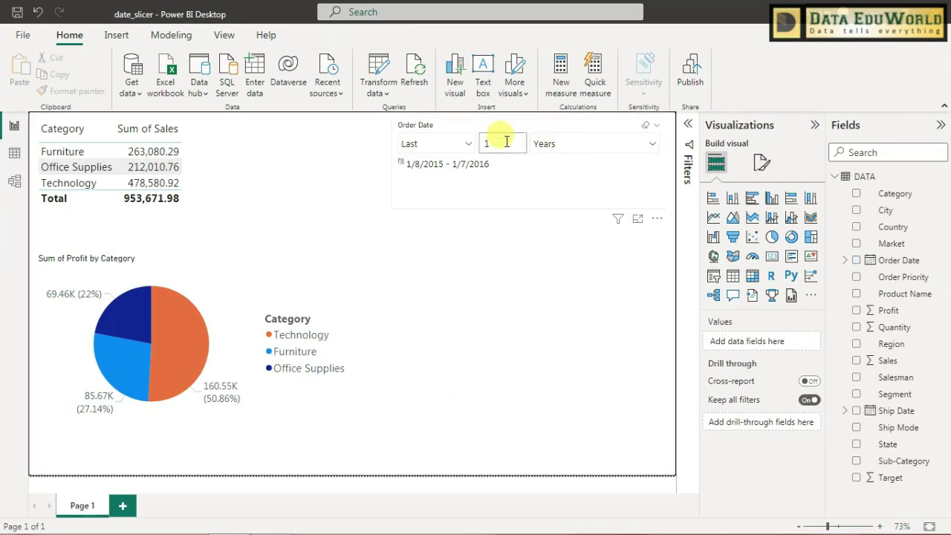
# Step: Extend the relative Order Date filter to the last 2 years
pyautogui.moveTo(506, 141); pyautogui.dragTo(471, 142)
pyautogui.write('2')
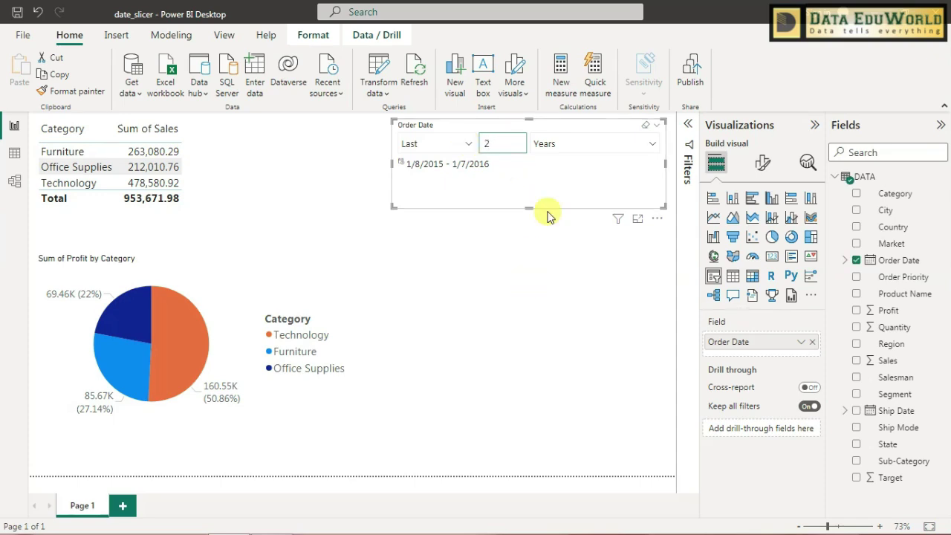
pyautogui.click(559, 144)
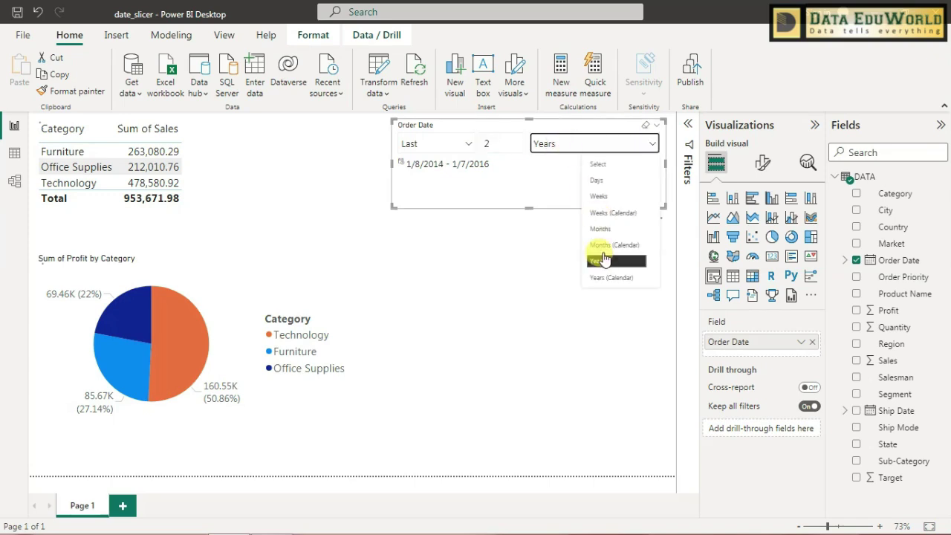
pyautogui.click(604, 260)
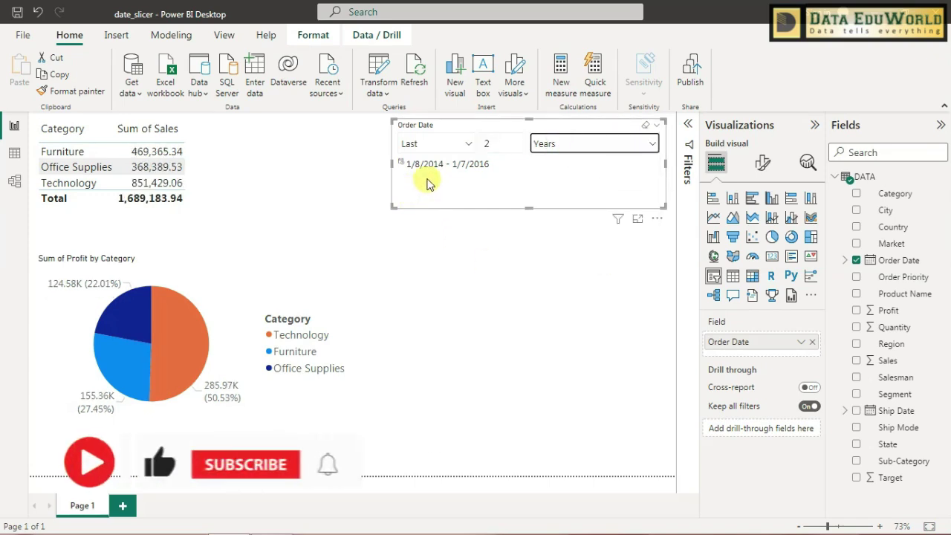
# Step: Filter the visuals to the last 2 weeks, and change the Order Date slicer type back to Between
pyautogui.click(491, 143)
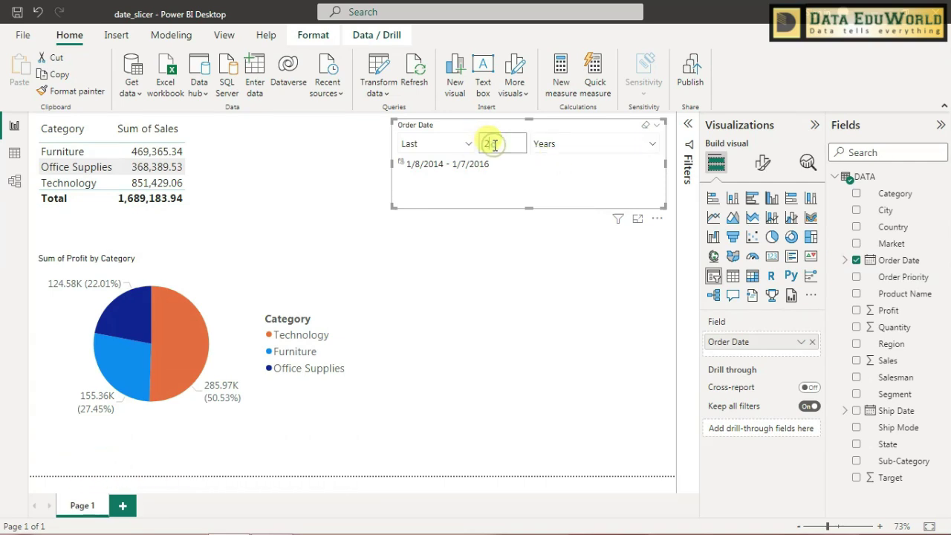
pyautogui.click(549, 144)
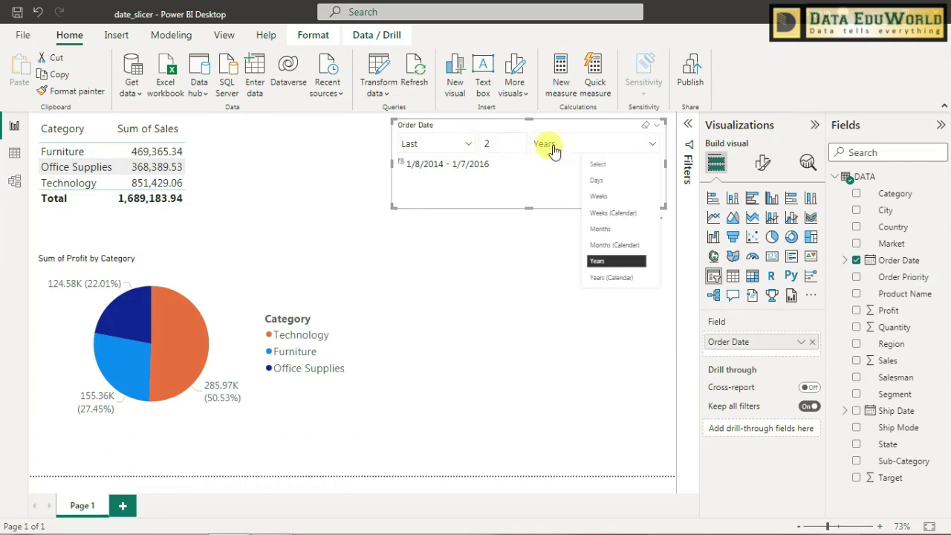
pyautogui.click(609, 198)
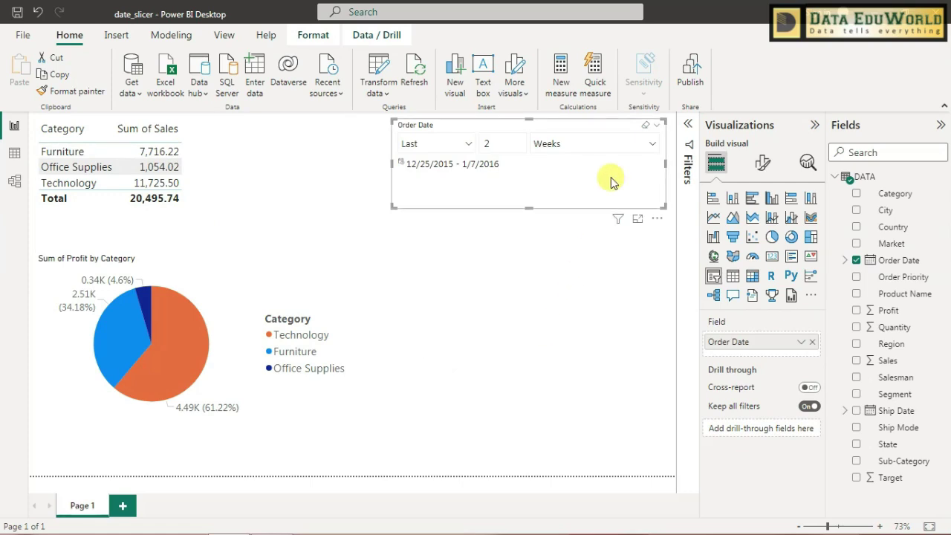
pyautogui.click(655, 126)
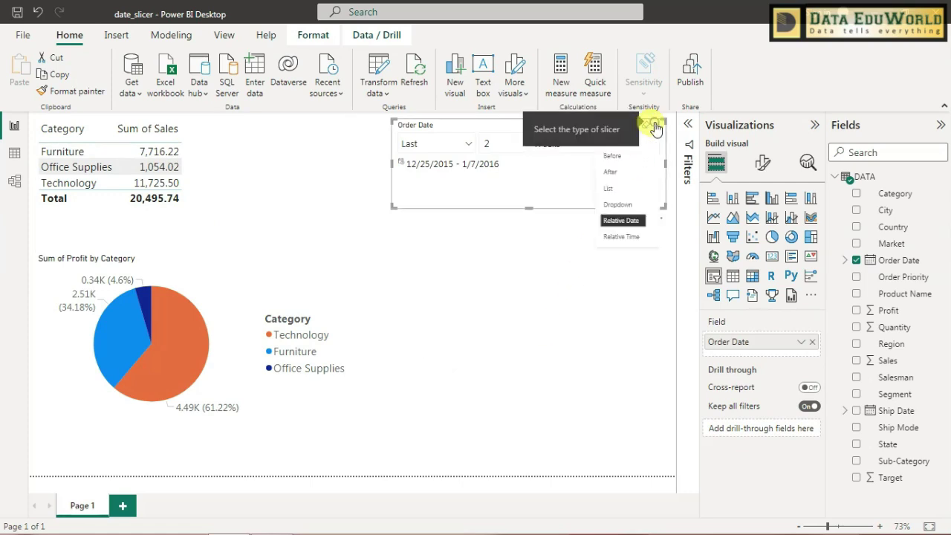
pyautogui.click(637, 155)
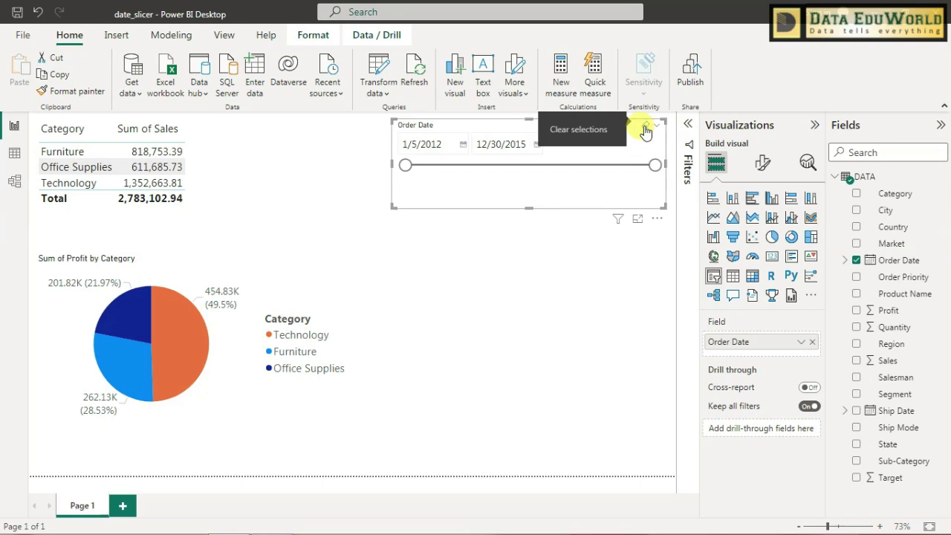
# Step: Switch the slicer's Order Date field to Date Hierarchy and make the slicer taller to show the years 2012 to 2015
pyautogui.click(801, 343)
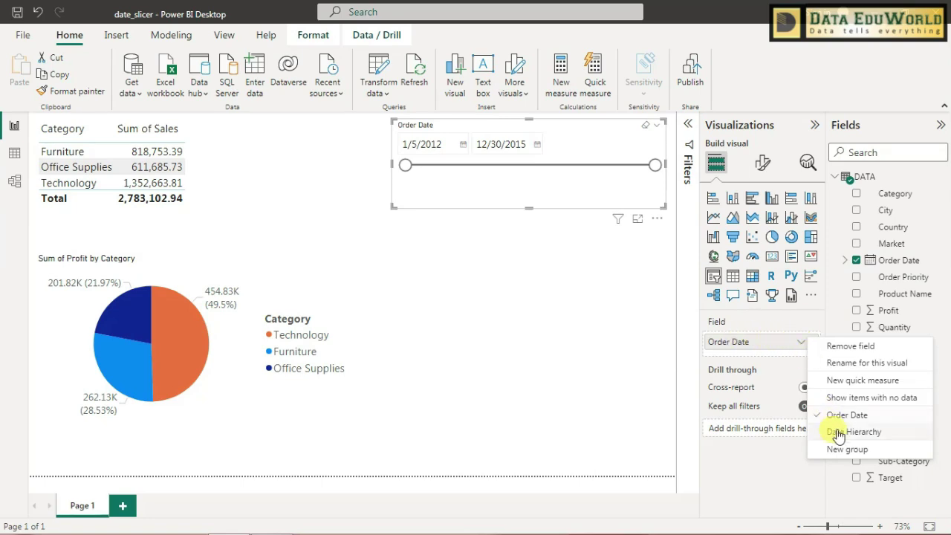
pyautogui.click(886, 433)
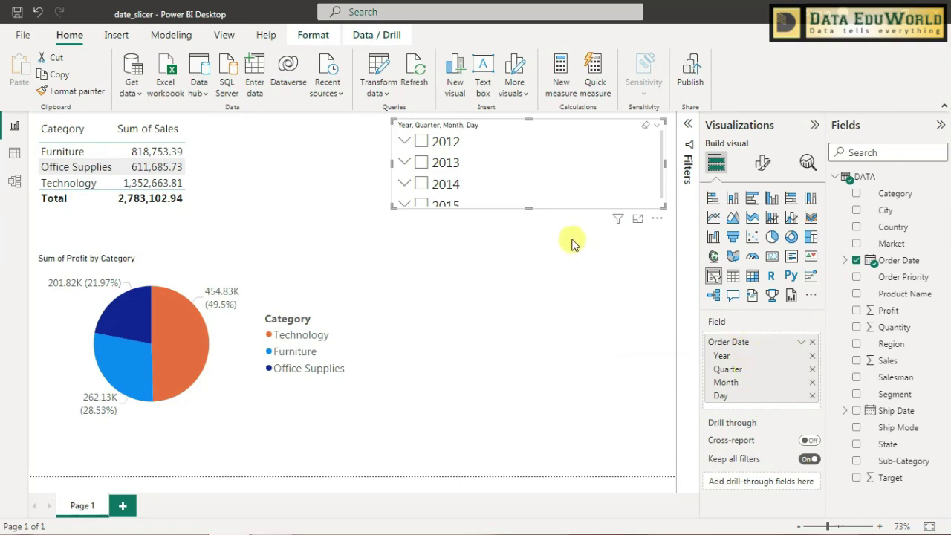
pyautogui.moveTo(529, 207); pyautogui.dragTo(525, 283)
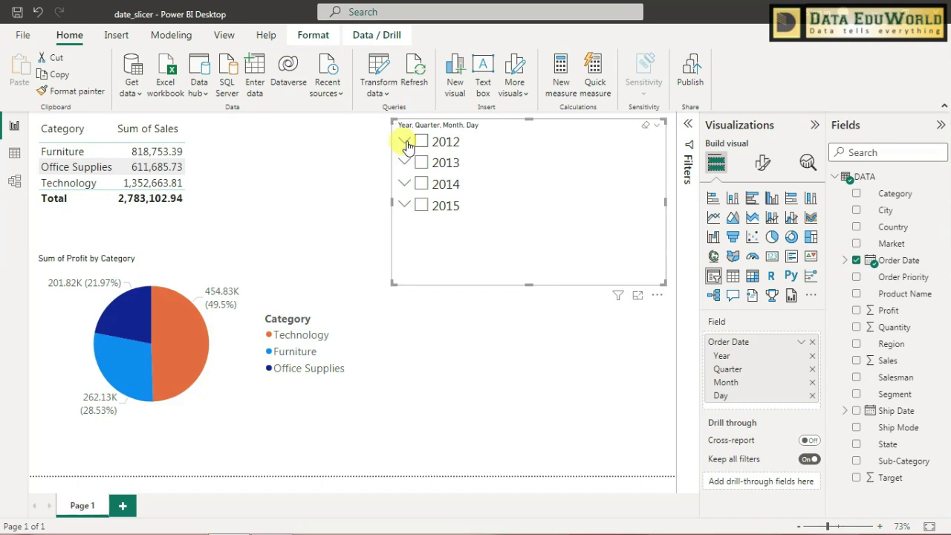
# Step: Try filtering by February and January in Qtr 1 of 2012 in the hierarchy slicer, and clear the selections
pyautogui.click(406, 143)
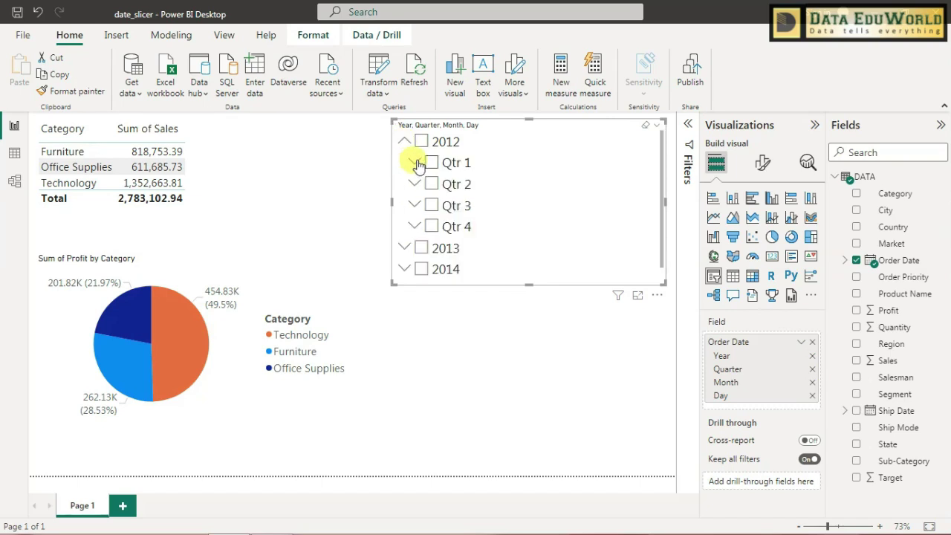
pyautogui.click(417, 163)
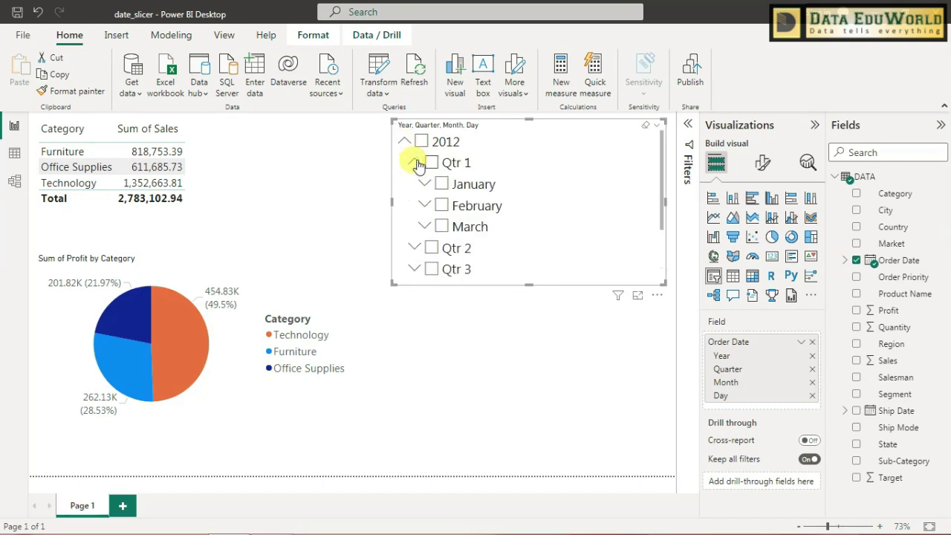
pyautogui.click(441, 206)
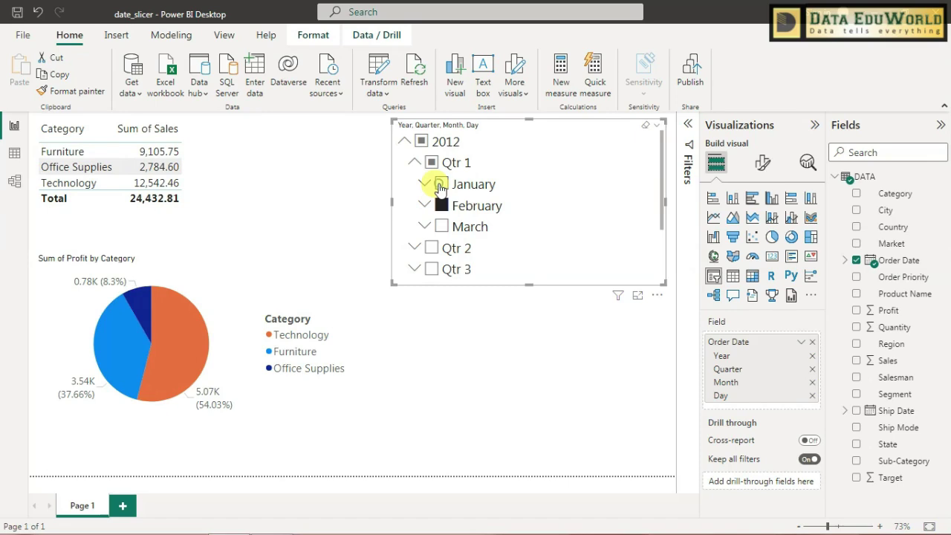
pyautogui.click(441, 185)
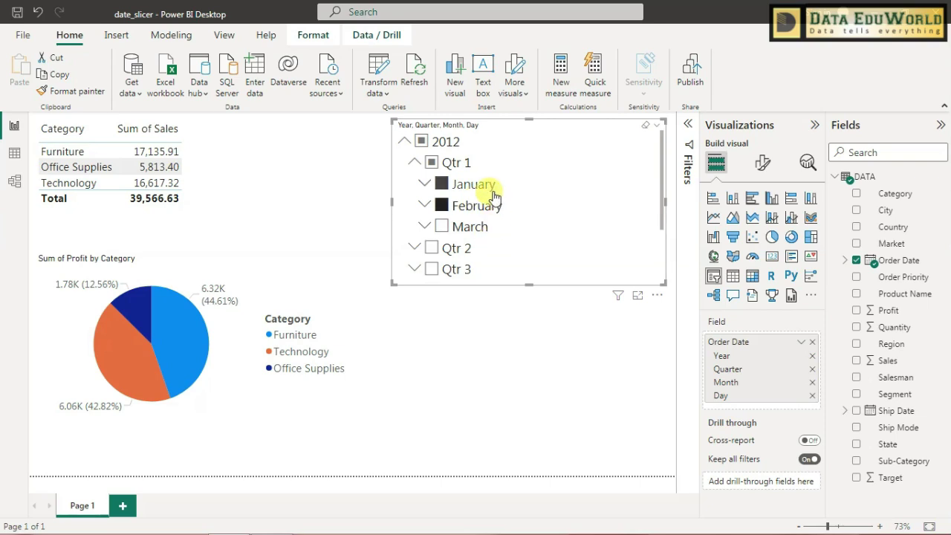
pyautogui.click(644, 125)
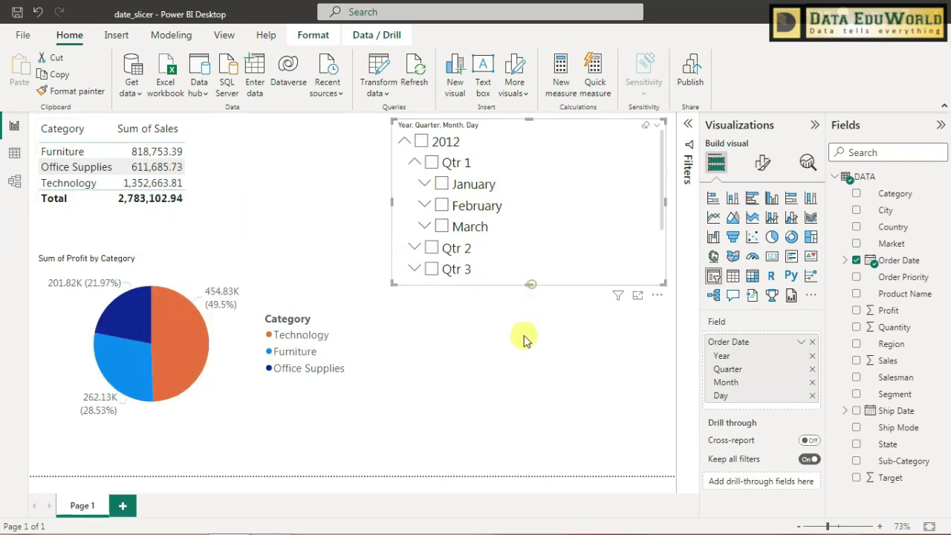
# Step: Make the slicer taller and switch its field from Date Hierarchy back to plain Order Date
pyautogui.moveTo(524, 339); pyautogui.dragTo(525, 339)
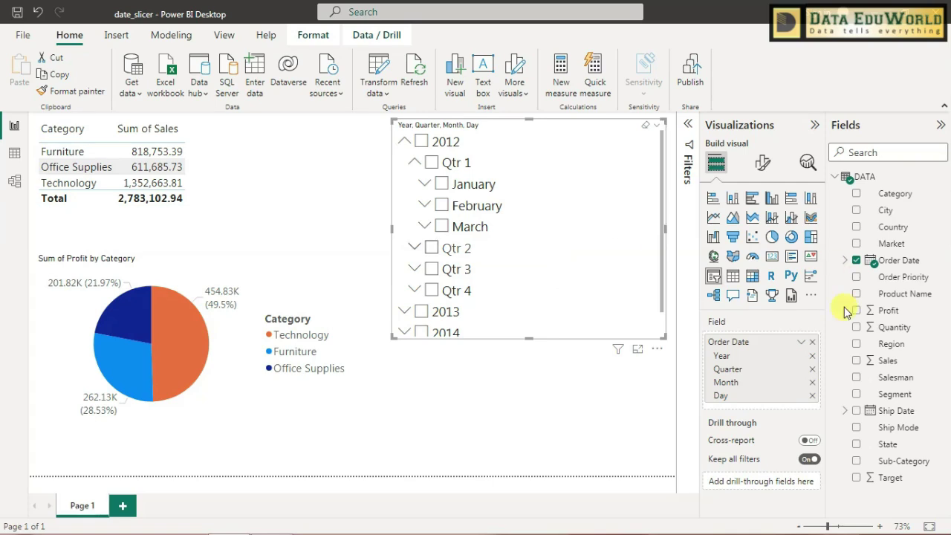
pyautogui.click(802, 342)
pyautogui.click(838, 394)
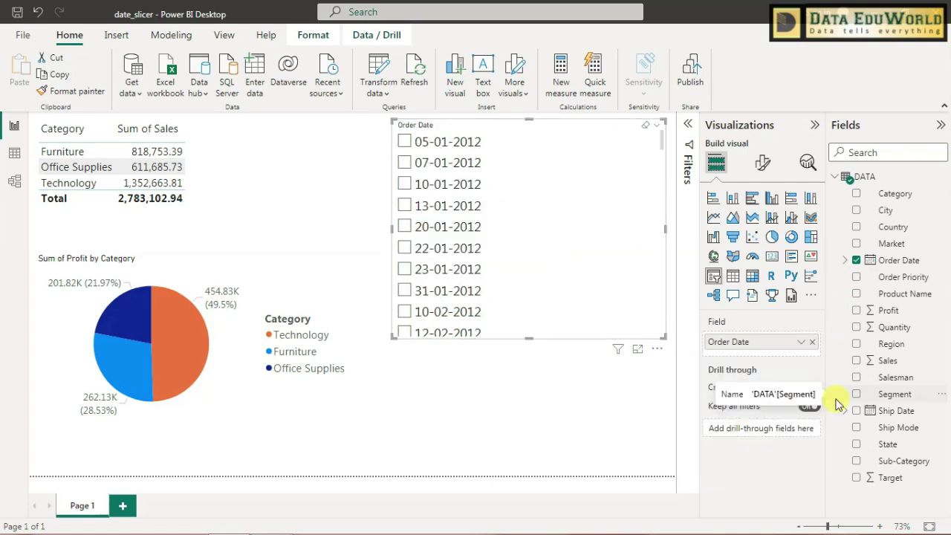
# Step: Change the Order Date slicer type from List to Between, and switch it to Relative Date
pyautogui.click(656, 128)
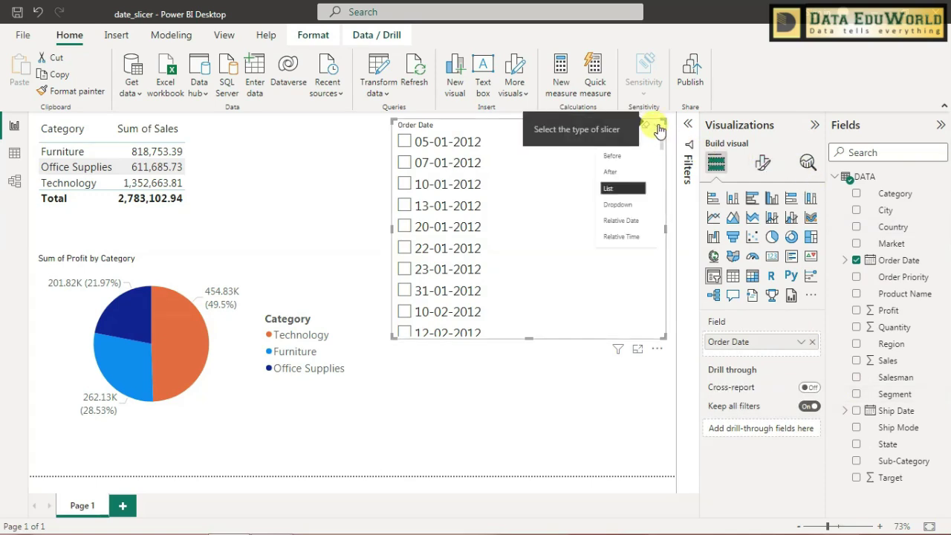
pyautogui.click(628, 141)
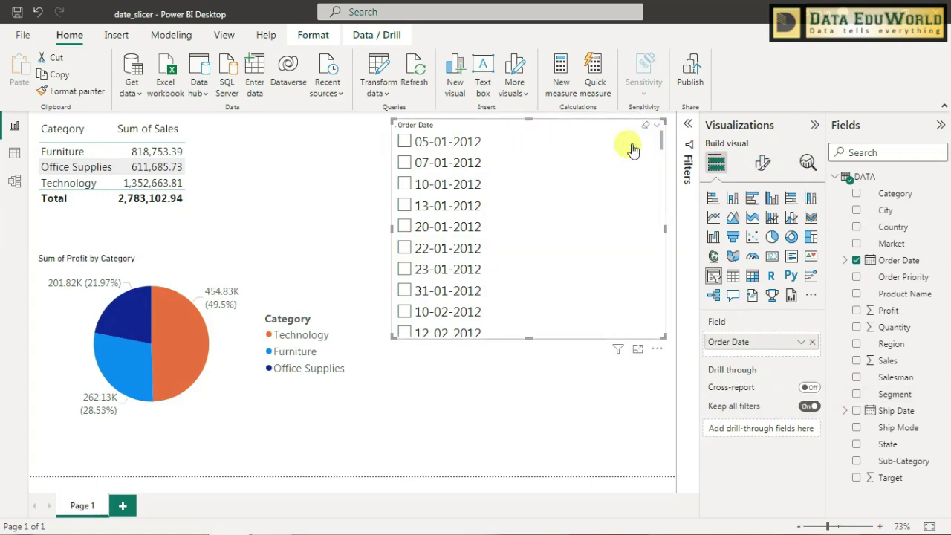
pyautogui.click(656, 126)
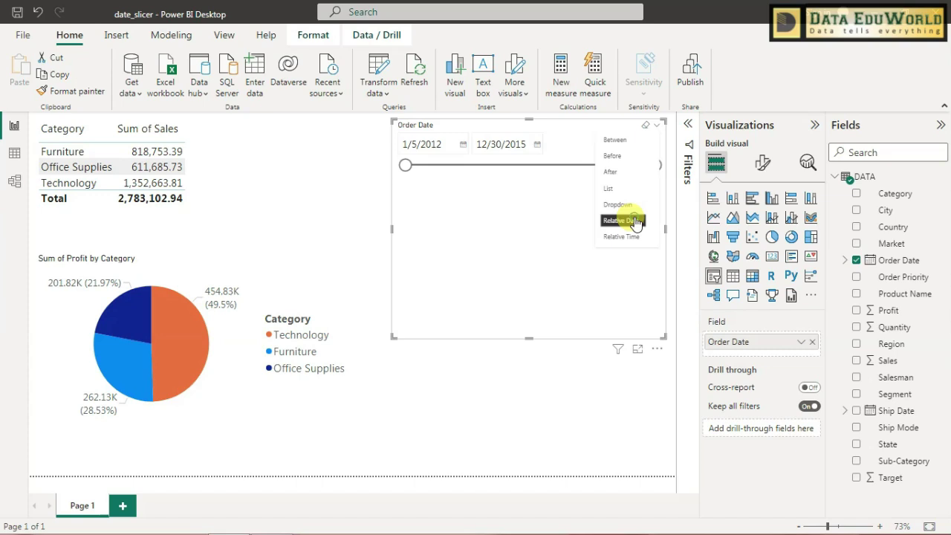
pyautogui.click(635, 220)
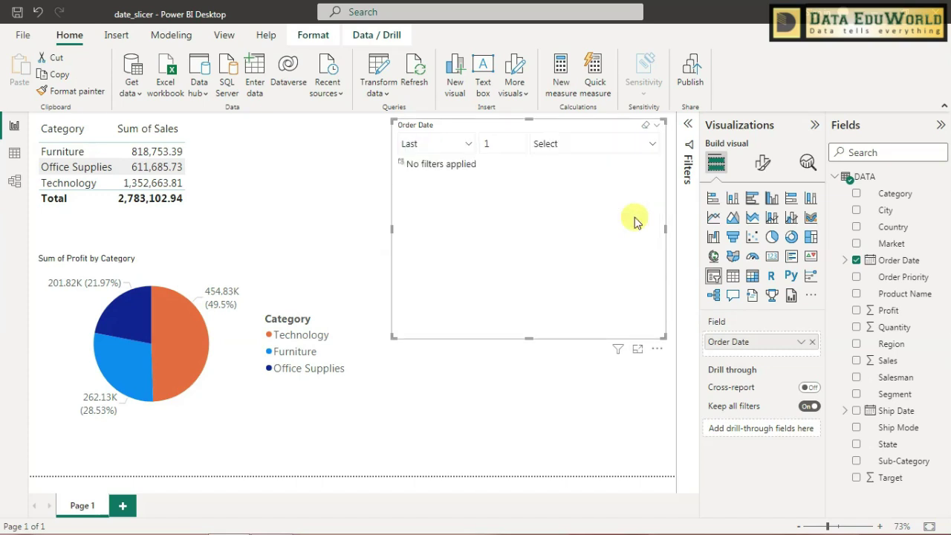
# Step: Check the Last, Next and This choices of the relative date slicer, and switch the slicer type to Between
pyautogui.click(463, 147)
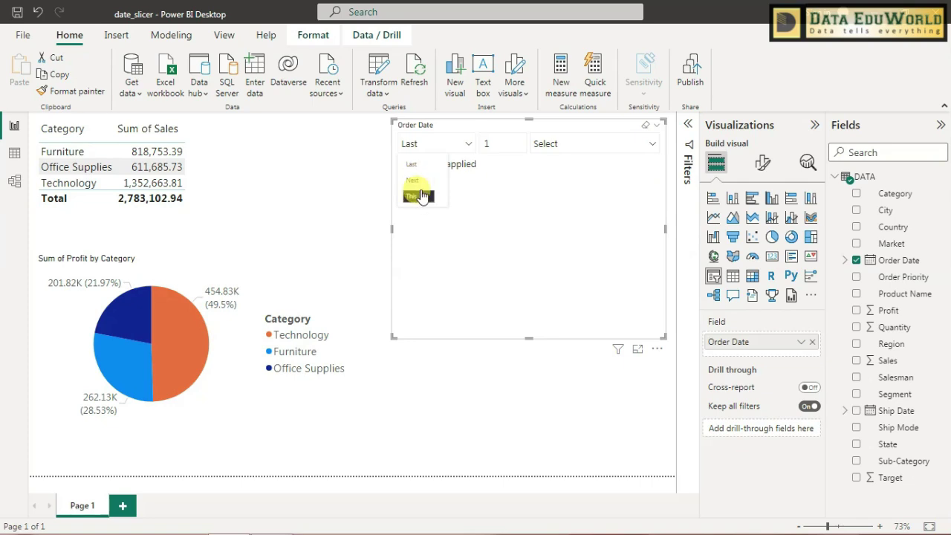
pyautogui.click(542, 403)
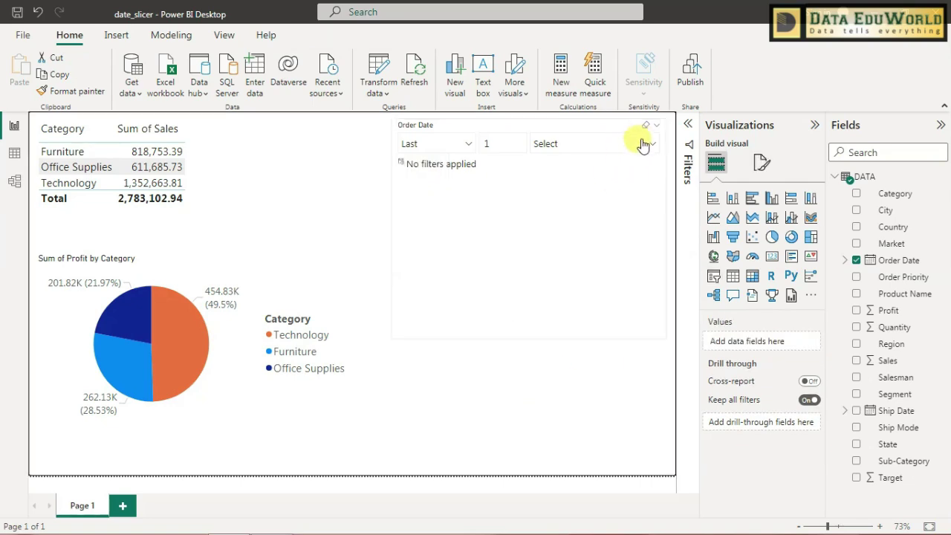
pyautogui.click(648, 135)
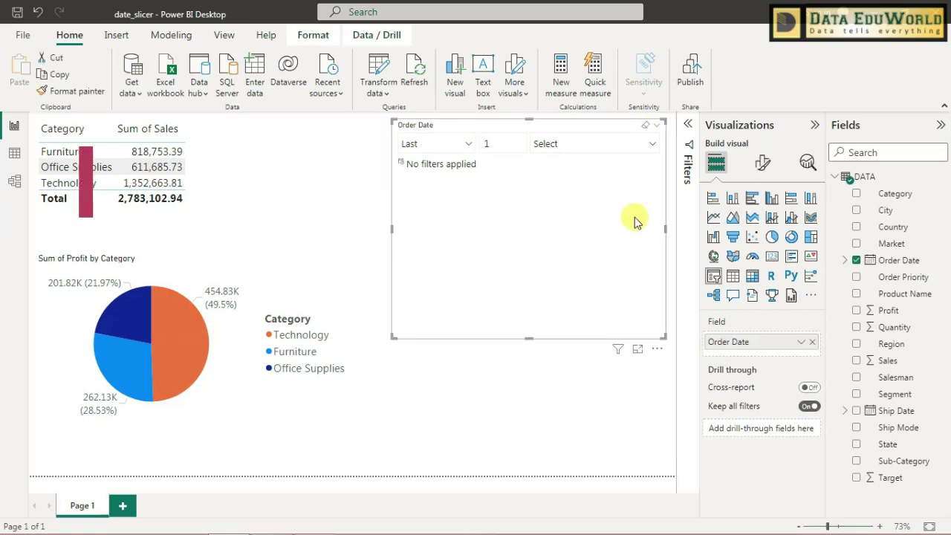
pyautogui.click(590, 149)
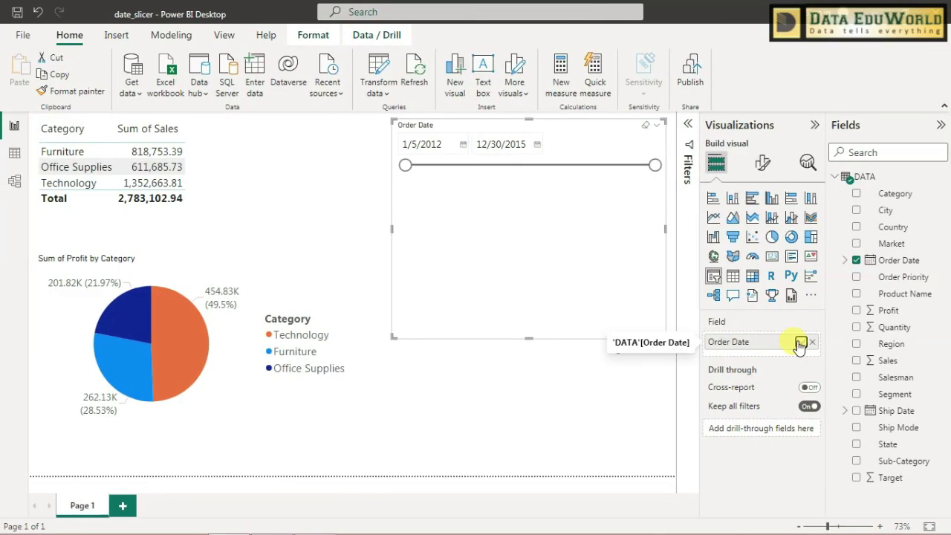
# Step: Switch the slicer's Order Date field to Date Hierarchy and change the slicer type to Dropdown
pyautogui.click(799, 343)
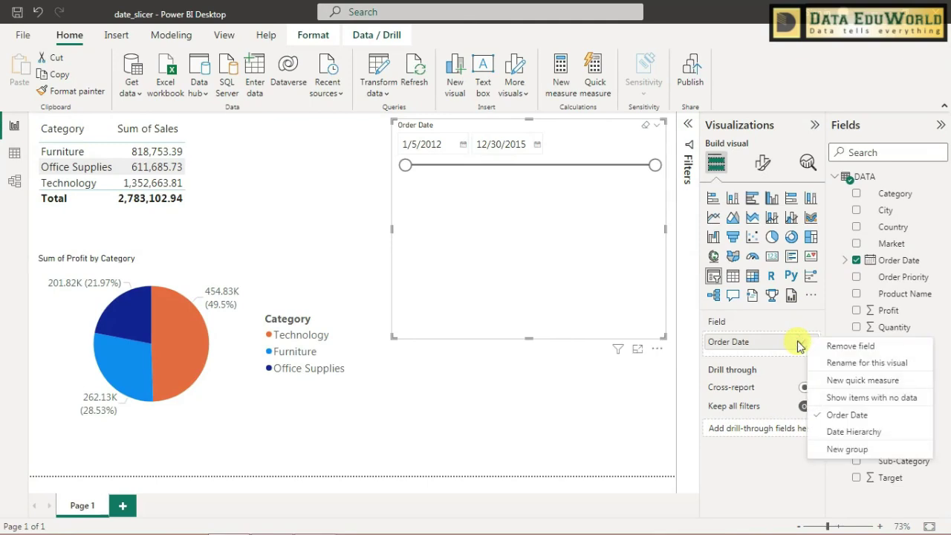
pyautogui.click(847, 433)
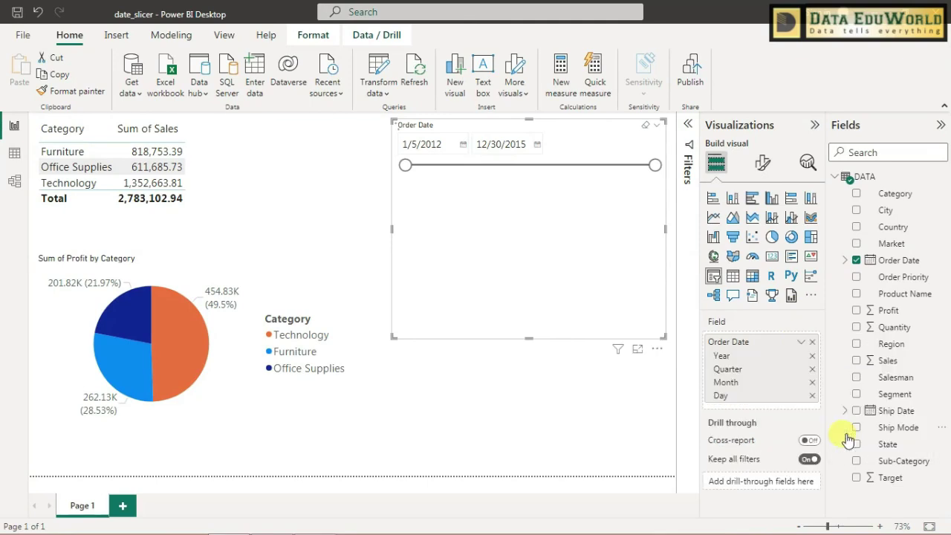
pyautogui.click(657, 130)
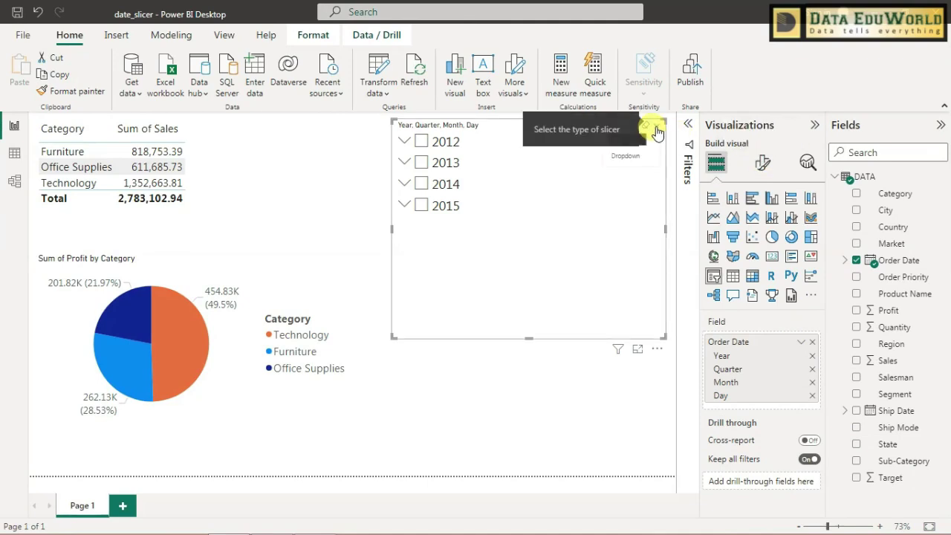
pyautogui.click(635, 157)
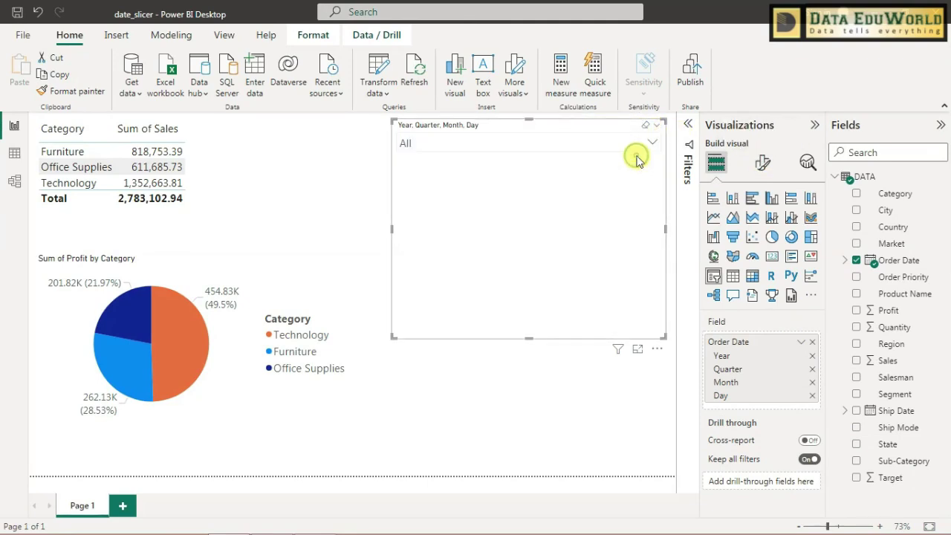
# Step: Try filtering by April and May in Qtr 2 of 2012, return the slicer to a list, and clear the selected year
pyautogui.click(407, 146)
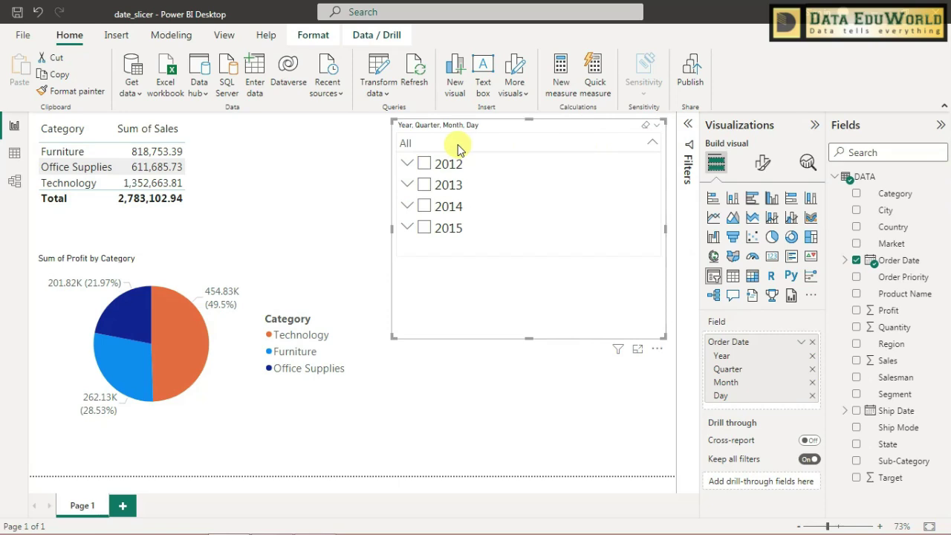
pyautogui.click(407, 165)
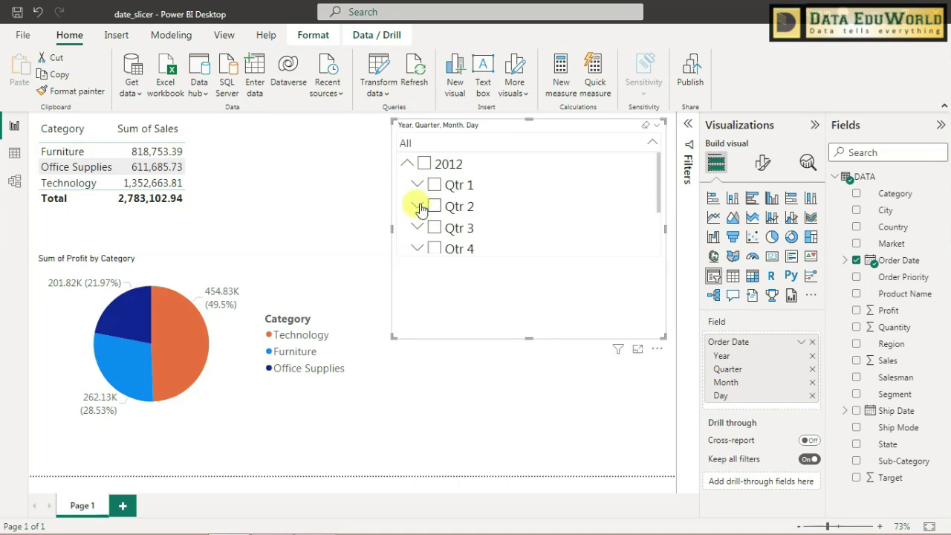
pyautogui.click(420, 208)
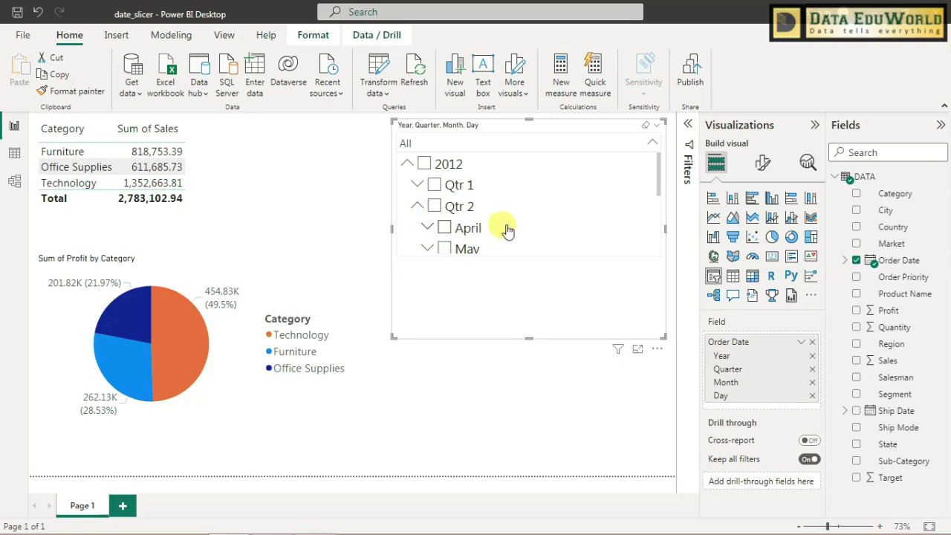
pyautogui.scroll(-2, 503, 229)
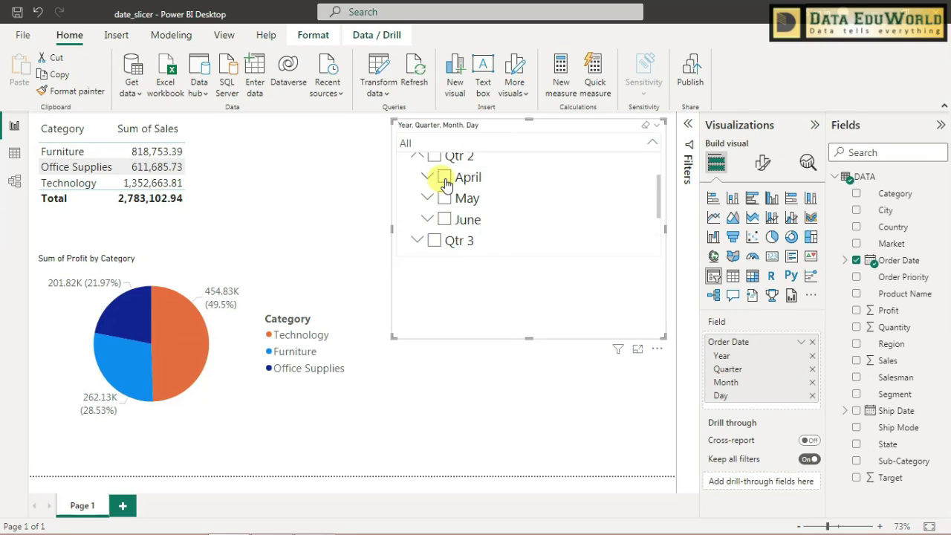
pyautogui.click(444, 179)
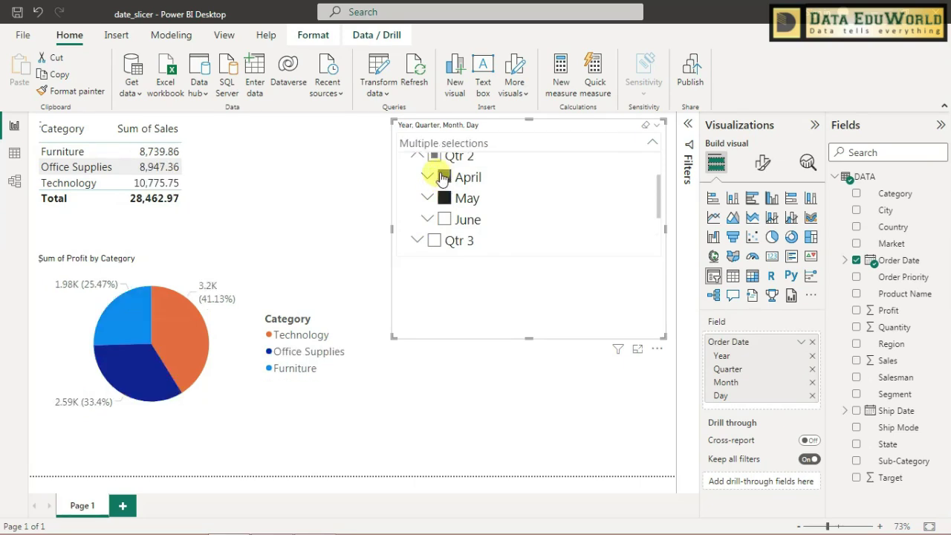
pyautogui.click(551, 286)
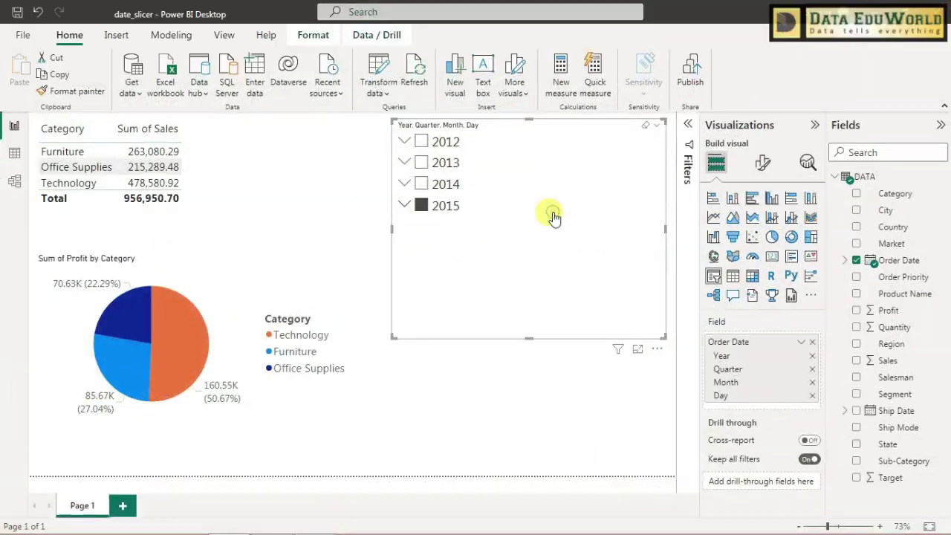
pyautogui.click(553, 214)
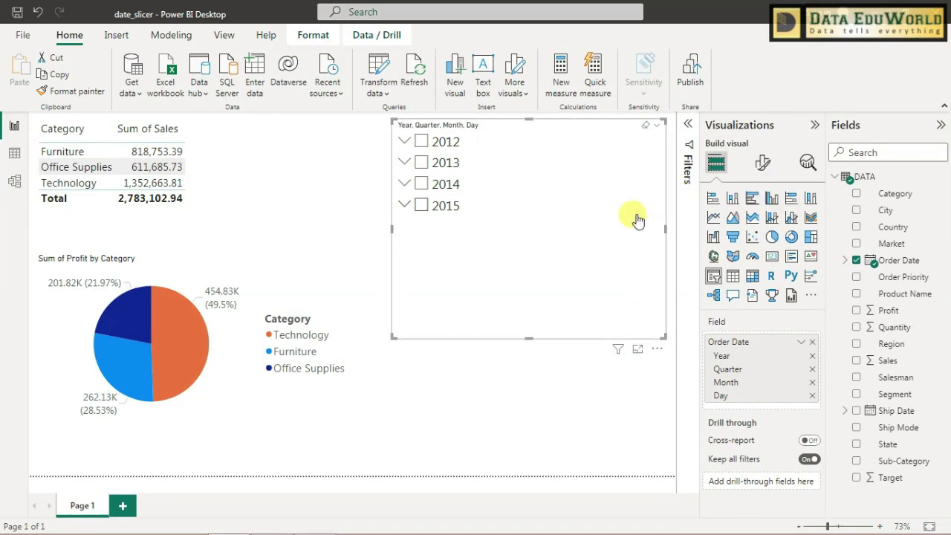
# Step: Check Multi-select with CTRL in the slicer's selection settings, and filter by 2013 and 2014 together
pyautogui.click(756, 164)
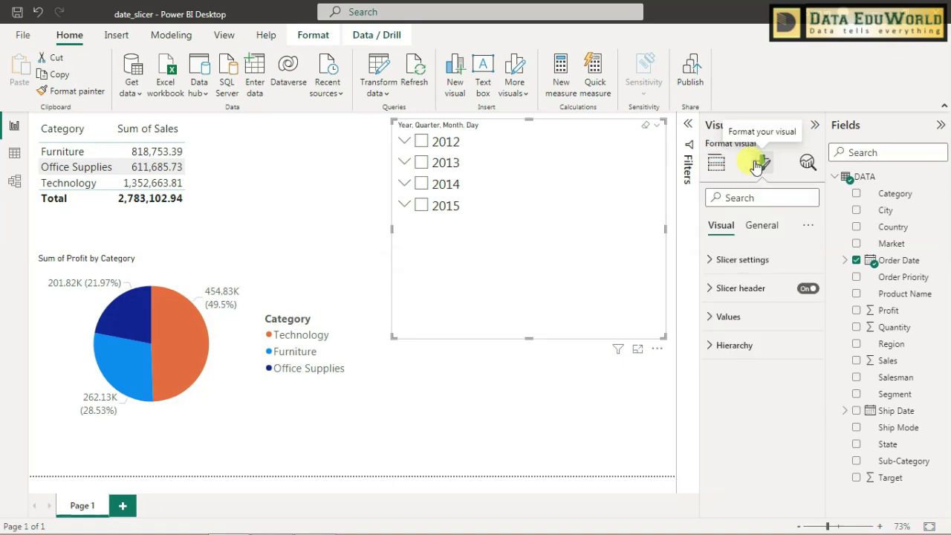
pyautogui.click(715, 266)
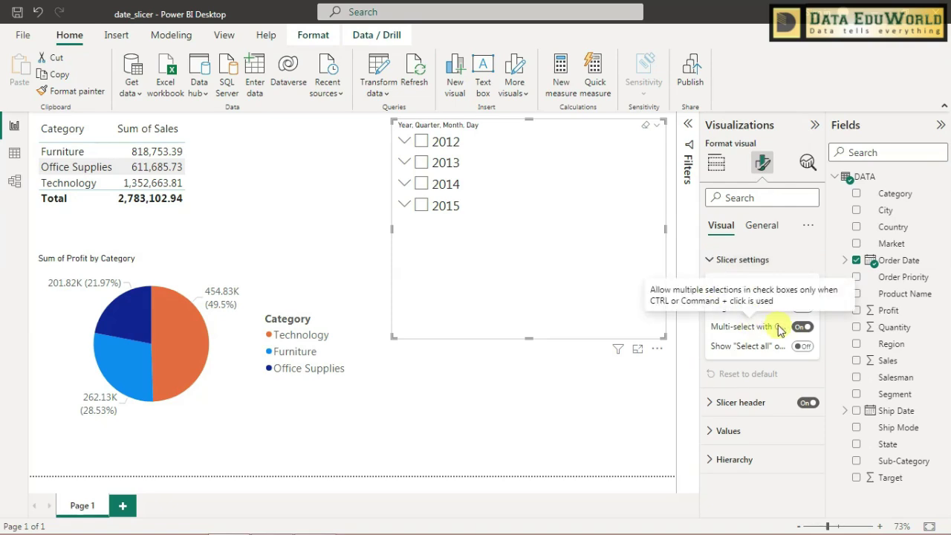
pyautogui.click(801, 327)
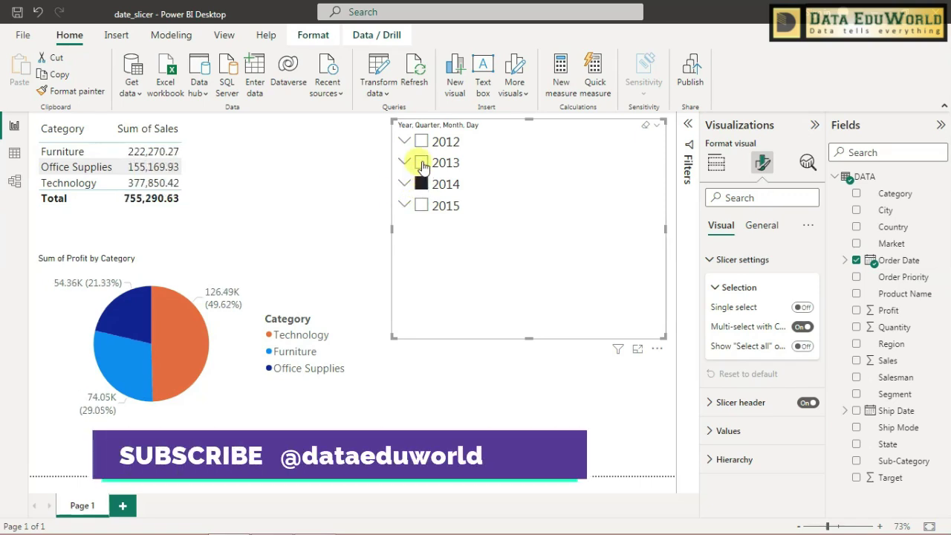
pyautogui.keyDown('ctrl'); pyautogui.click(421, 162); pyautogui.keyUp('ctrl')
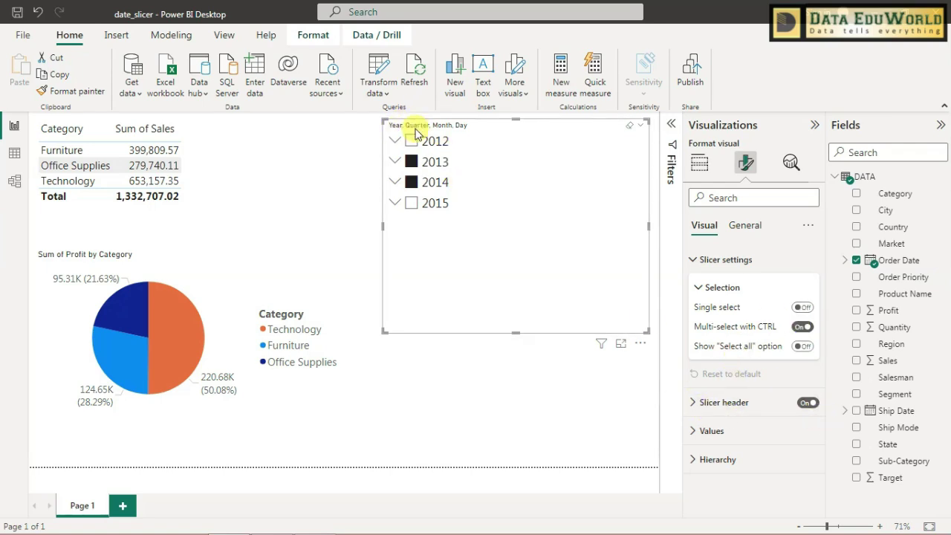
# Step: Set the slicer header's font size to 16 and open the header's background settings
pyautogui.click(693, 405)
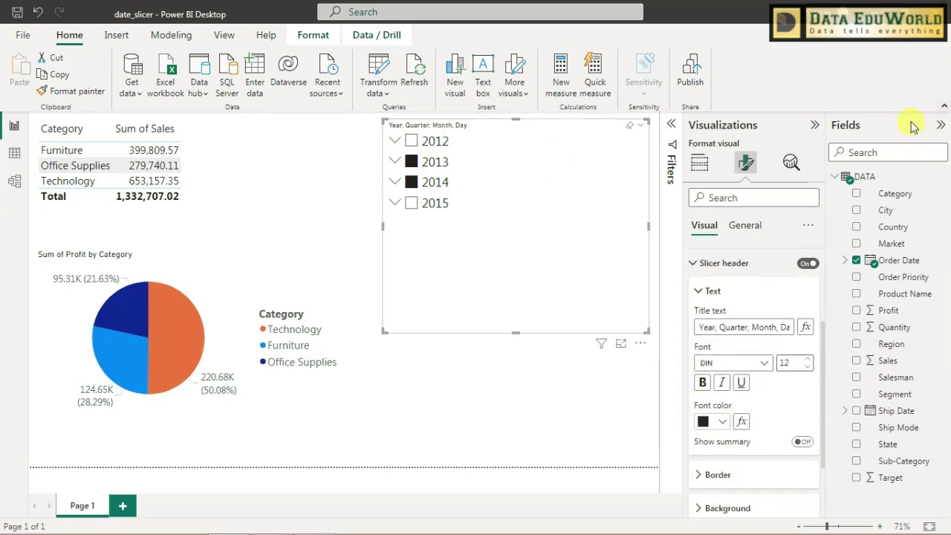
pyautogui.doubleClick(783, 362)
pyautogui.write('1')
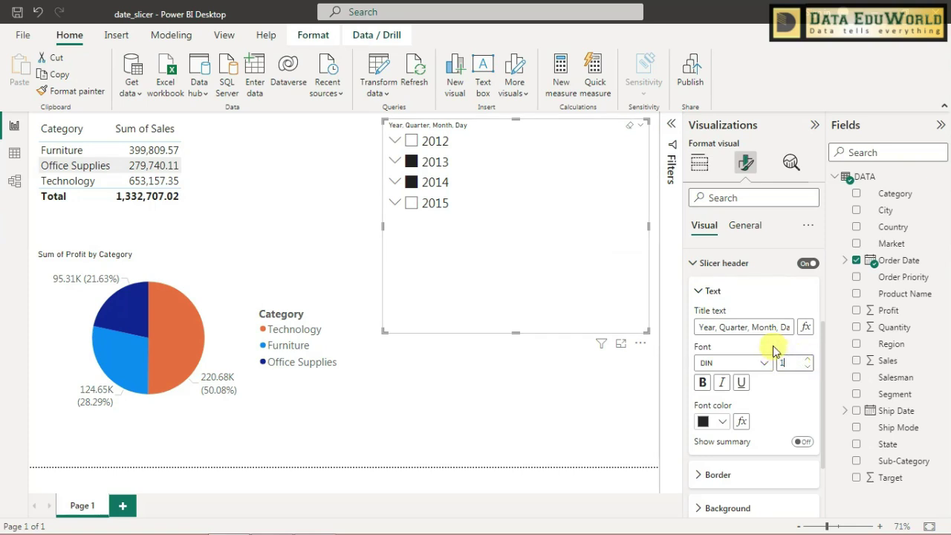
pyautogui.write('6')
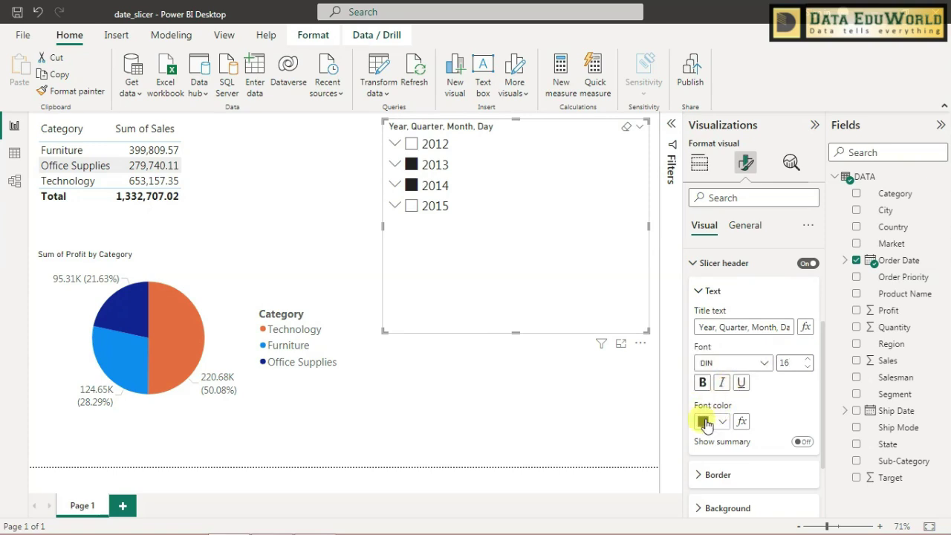
pyautogui.scroll(-3, 704, 422)
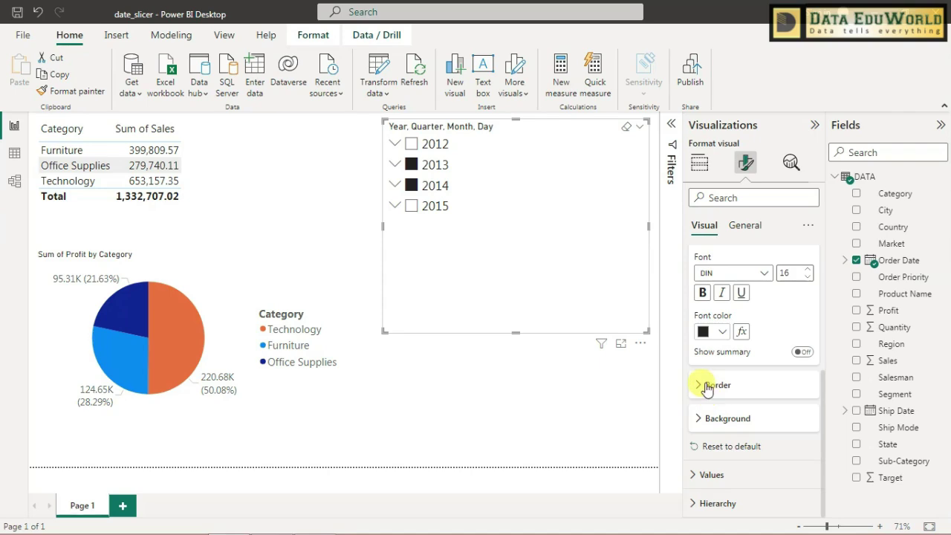
pyautogui.click(702, 419)
pyautogui.scroll(-1, 772, 429)
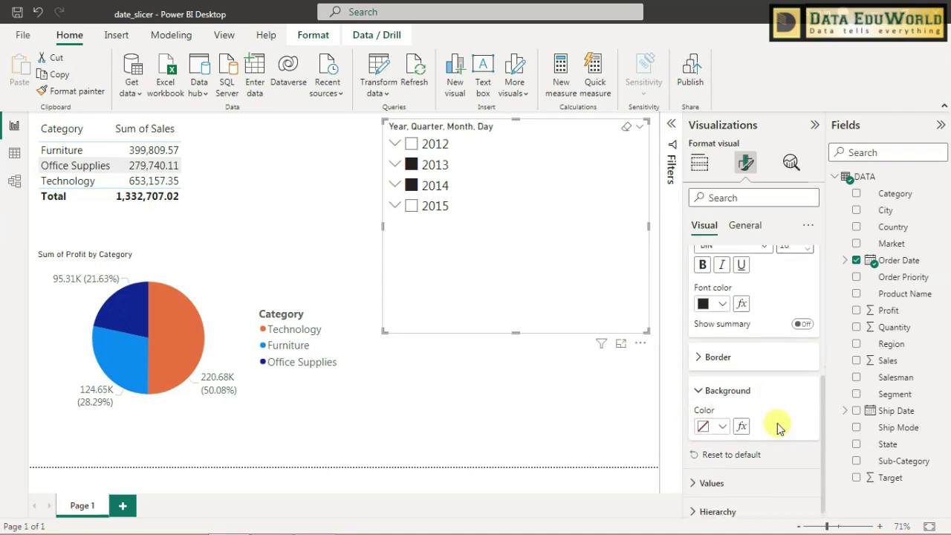
# Step: Set the font size of the slicer's values to 17 and make them italic
pyautogui.click(699, 475)
pyautogui.scroll(-3, 771, 446)
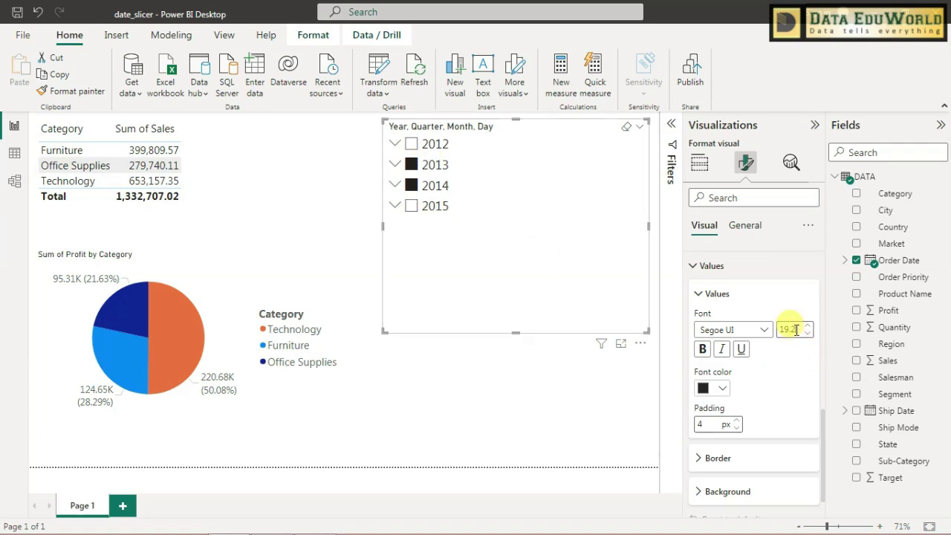
pyautogui.moveTo(798, 335); pyautogui.dragTo(773, 333)
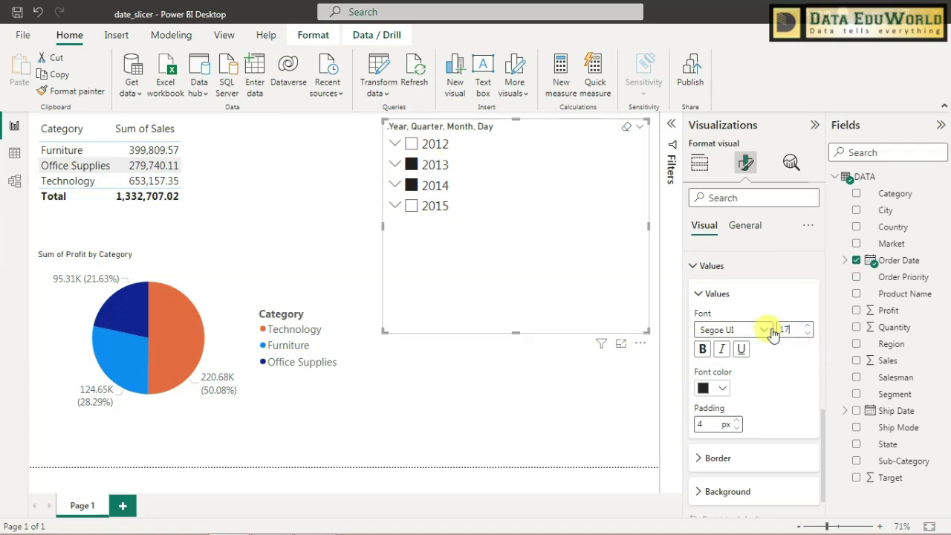
pyautogui.write('17')
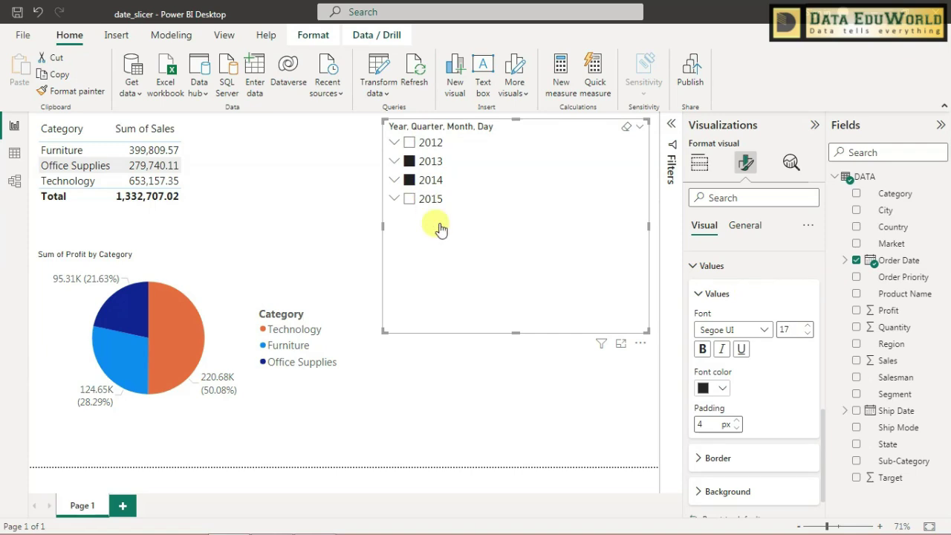
pyautogui.click(724, 349)
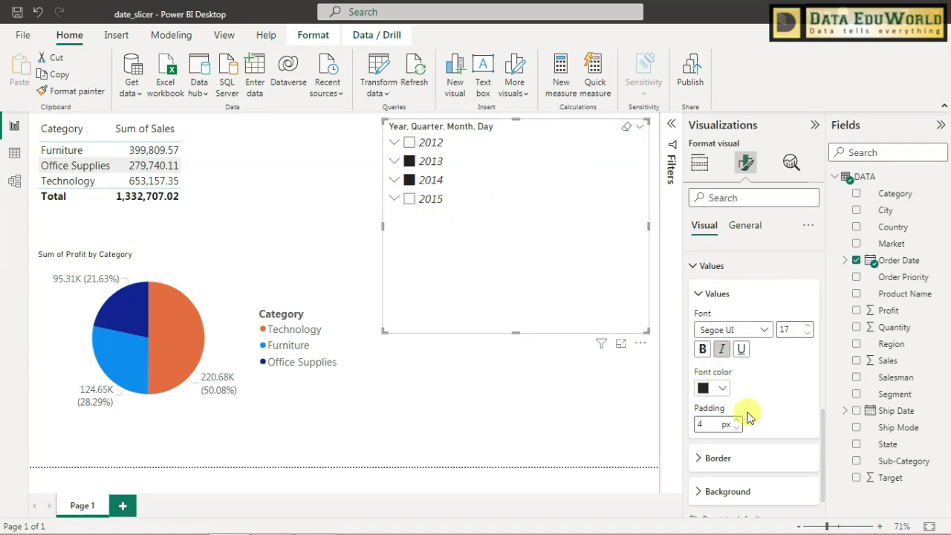
# Step: Try light blue #a0d1ff as the background of the slicer's values, and change it to white
pyautogui.scroll(-1, 749, 418)
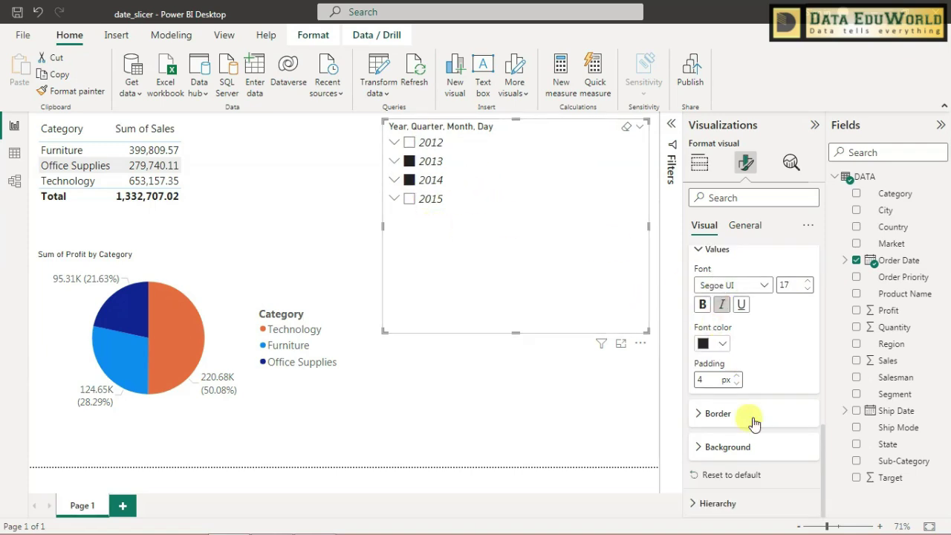
pyautogui.click(702, 445)
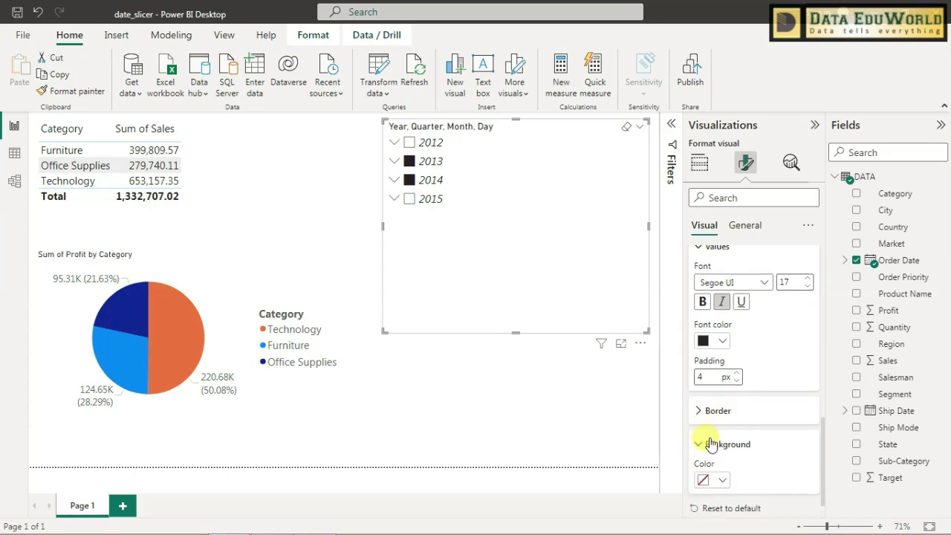
pyautogui.click(703, 447)
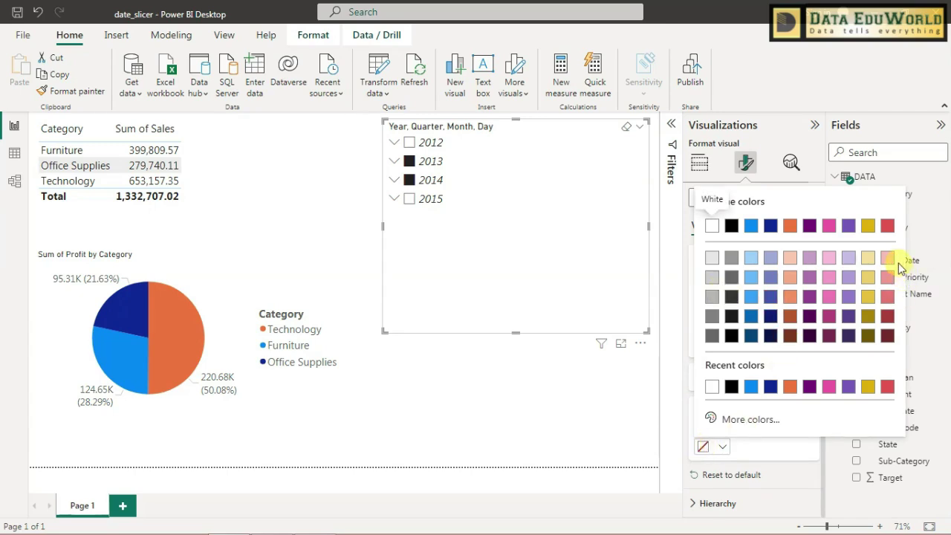
pyautogui.click(752, 258)
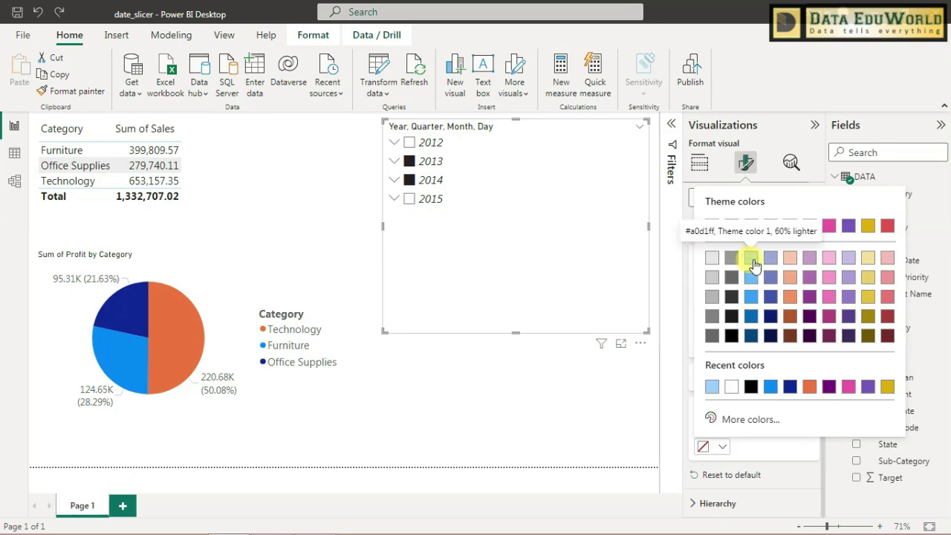
pyautogui.click(753, 259)
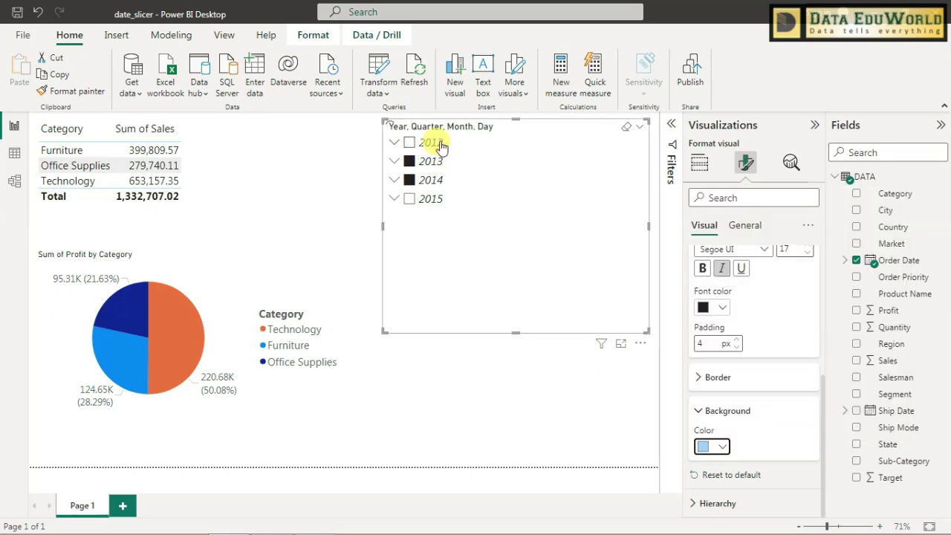
pyautogui.click(712, 447)
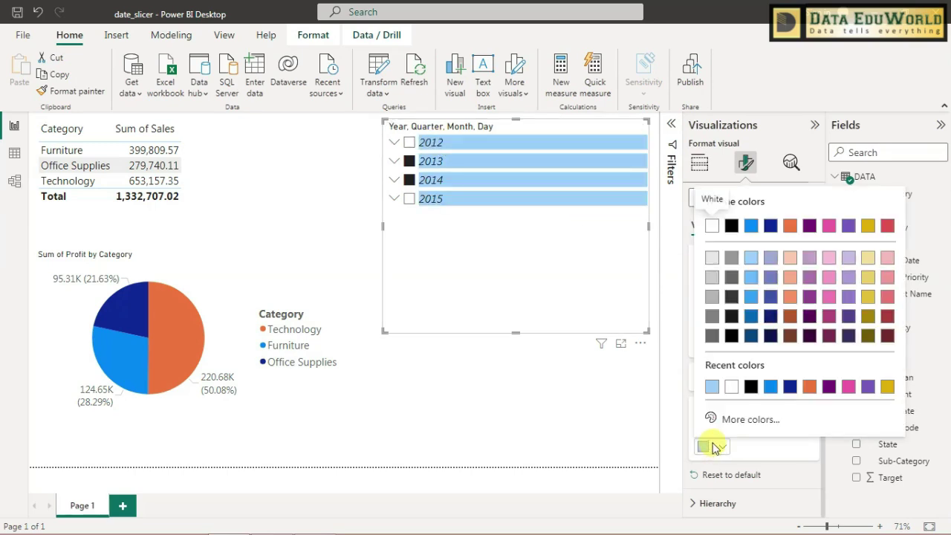
pyautogui.click(708, 227)
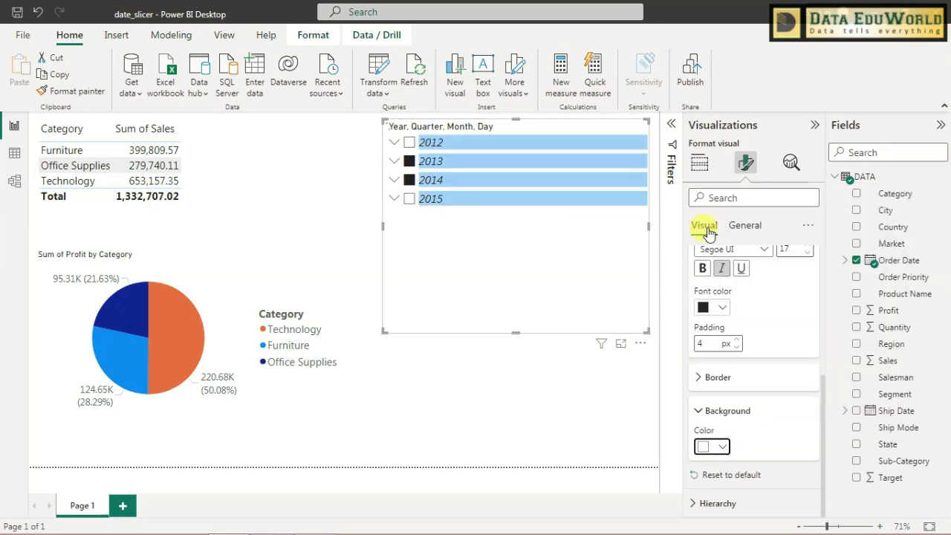
# Step: Set the expand/collapse icon in the slicer's hierarchy settings to Plus/minus
pyautogui.click(711, 505)
pyautogui.click(739, 477)
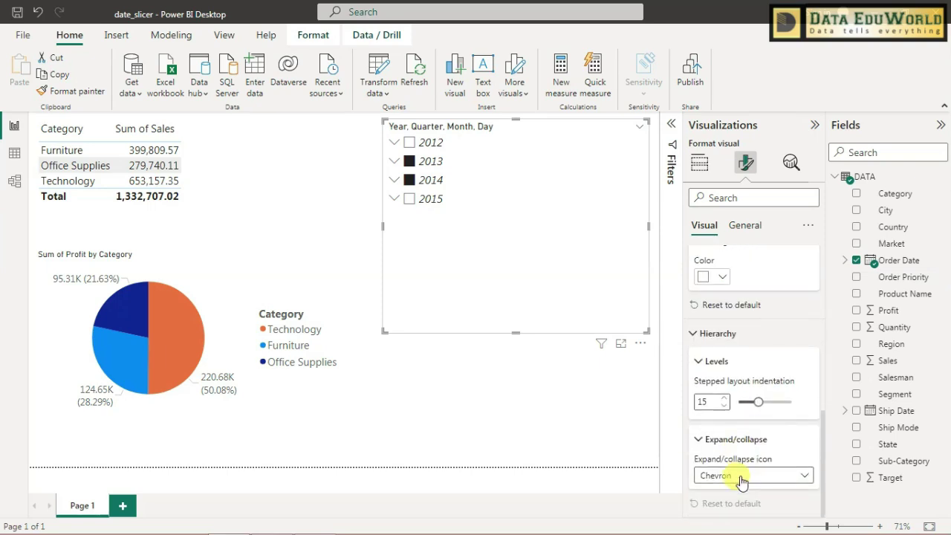
pyautogui.click(806, 476)
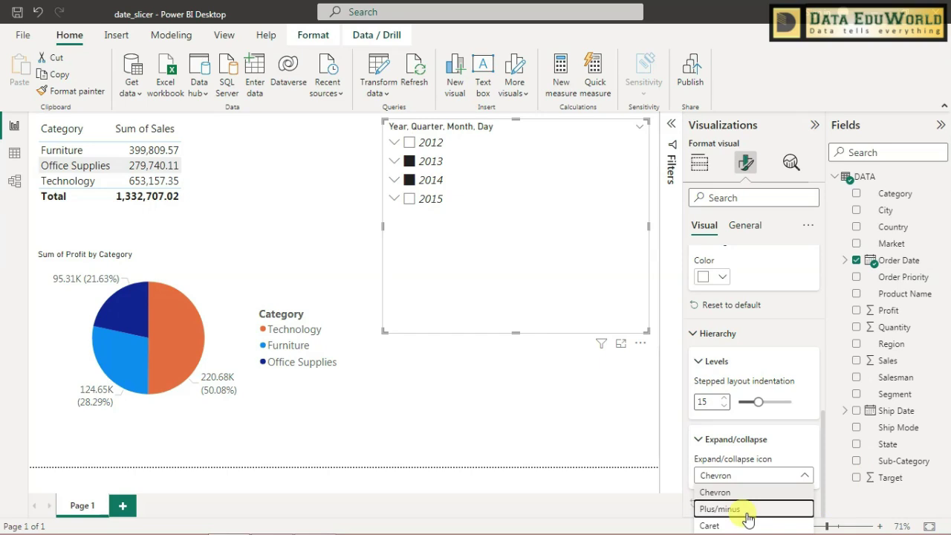
pyautogui.click(399, 172)
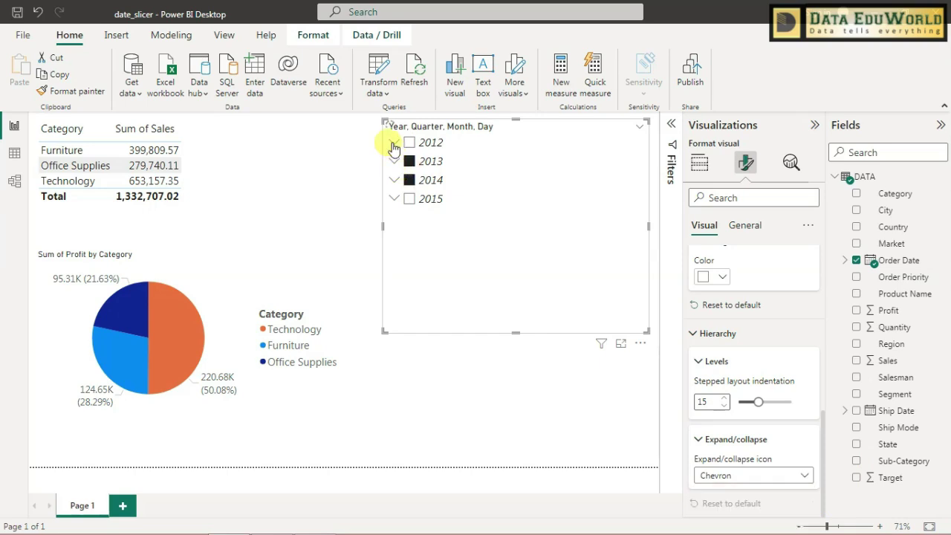
# Step: Expand 2012, Qtr 2 and April in the slicer, and filter the report by day 4
pyautogui.click(393, 144)
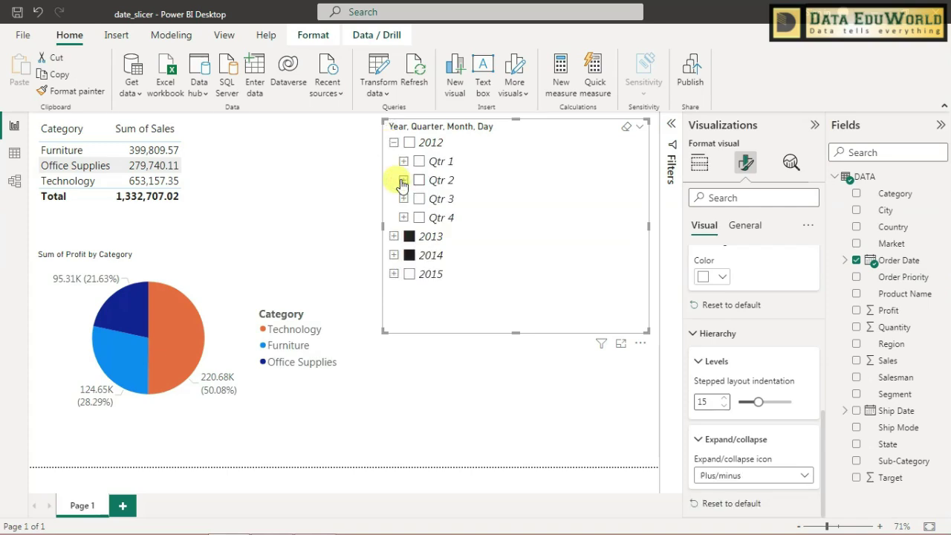
pyautogui.click(404, 181)
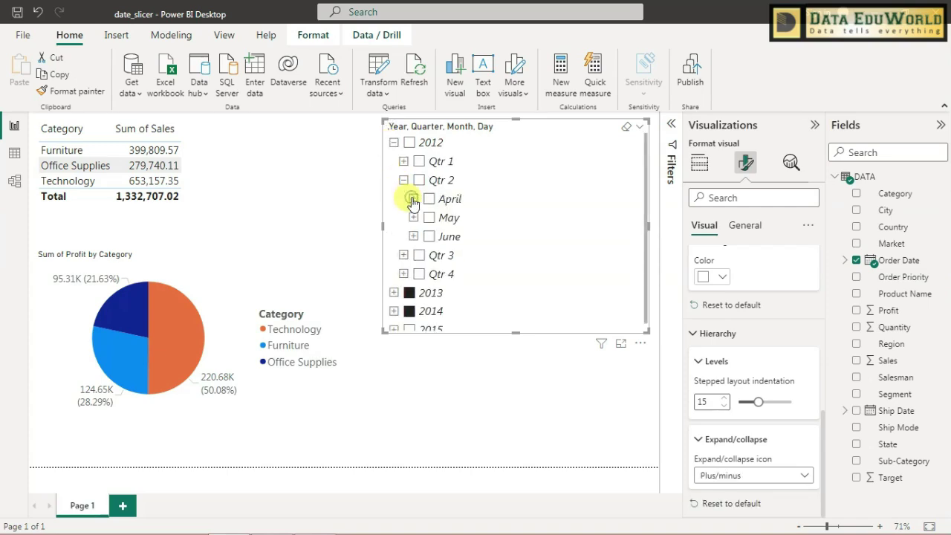
pyautogui.click(413, 198)
pyautogui.click(439, 274)
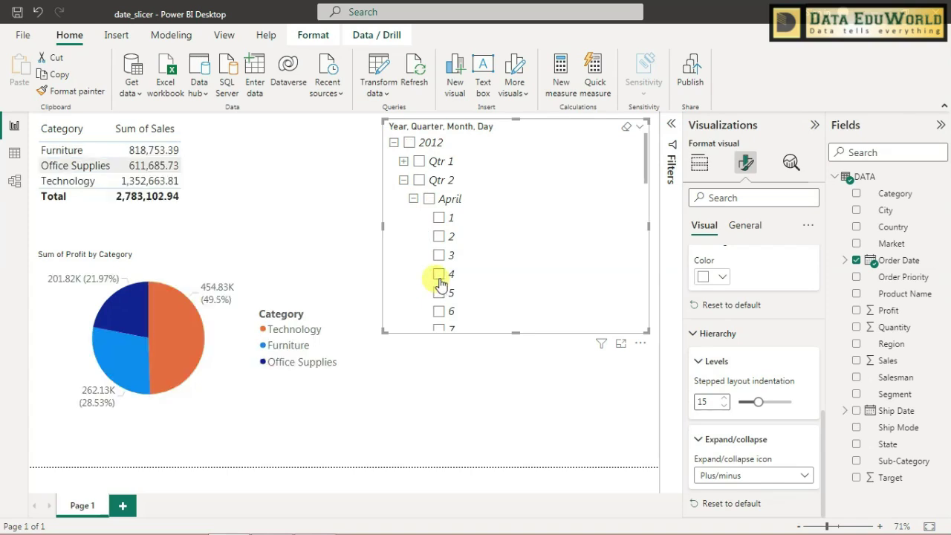
pyautogui.click(439, 276)
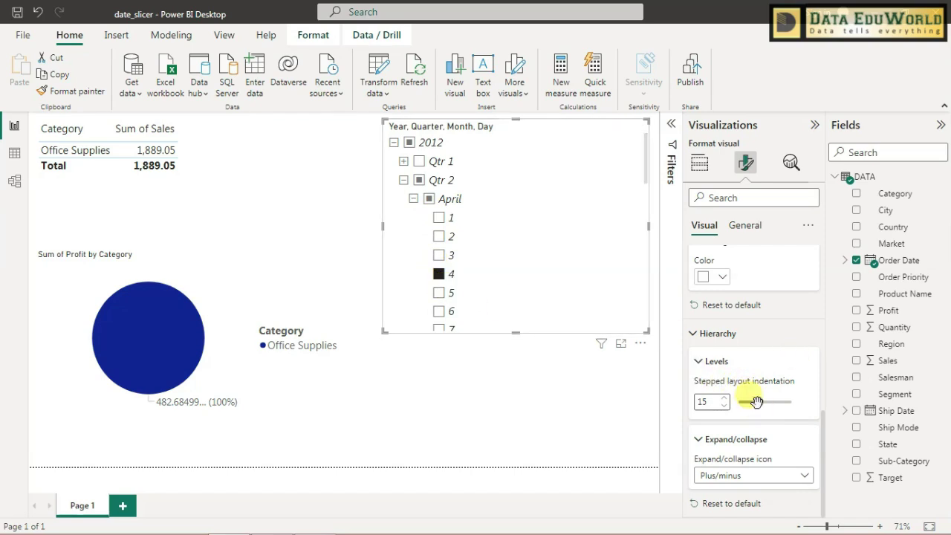
# Step: Set the stepped layout indentation of the slicer's hierarchy levels to 21, and open the slicer's size and position properties
pyautogui.moveTo(757, 402); pyautogui.dragTo(764, 401)
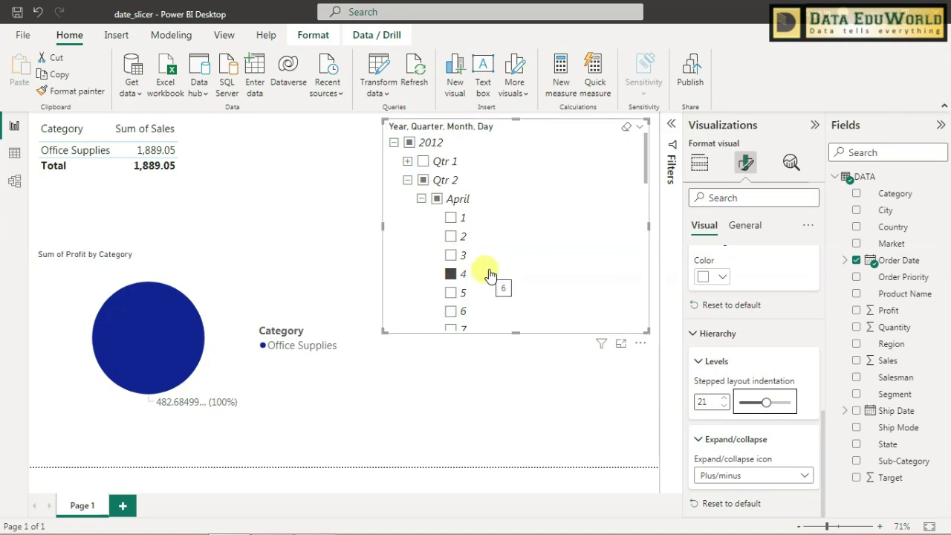
pyautogui.scroll(10, 779, 312)
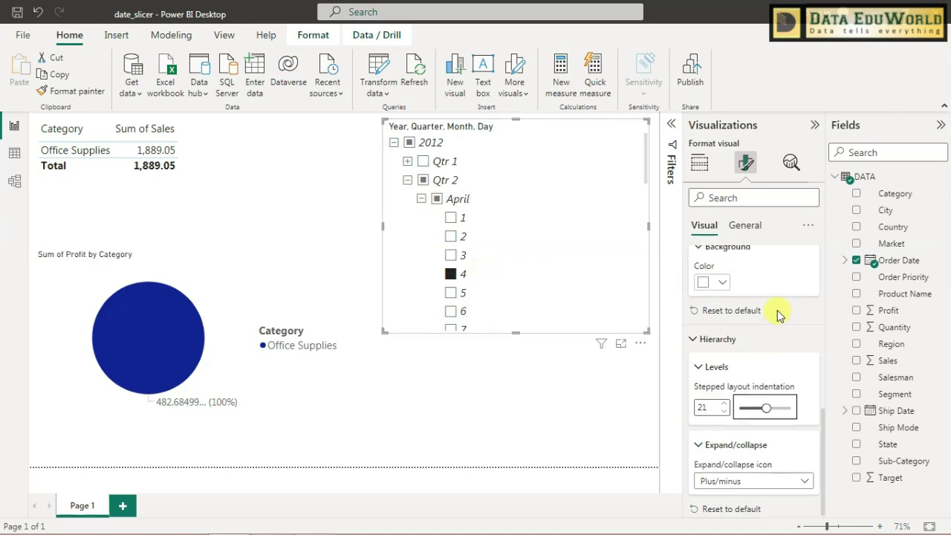
pyautogui.click(754, 227)
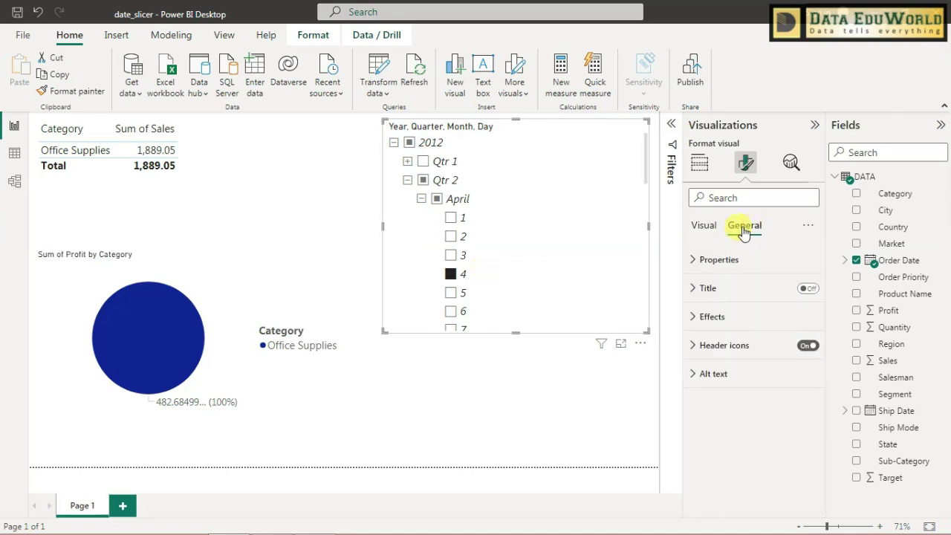
pyautogui.click(725, 264)
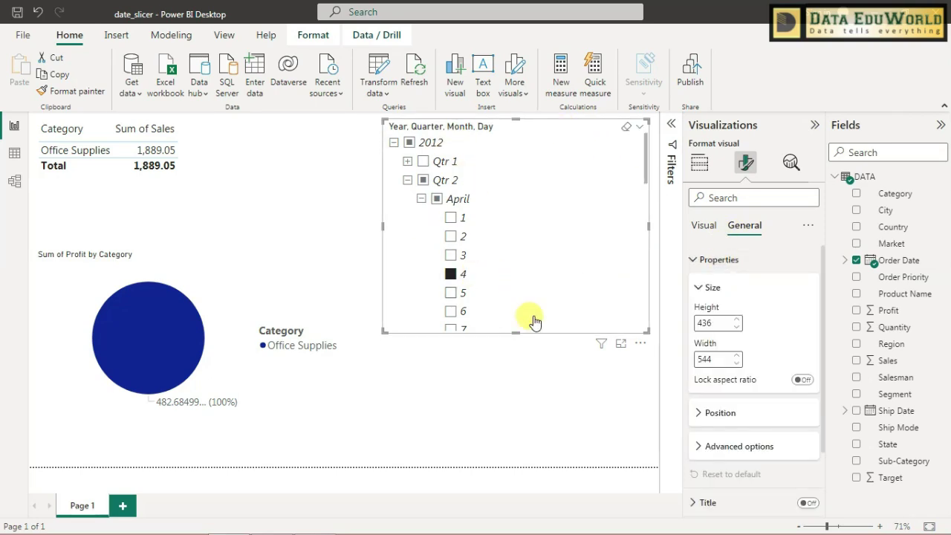
pyautogui.click(716, 414)
pyautogui.scroll(-4, 715, 418)
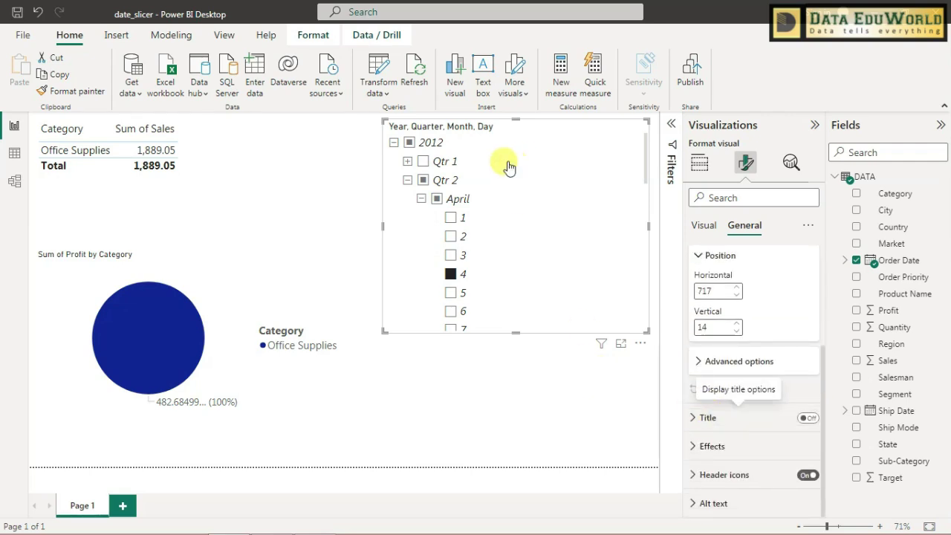
# Step: Turn on the slicer's title with the text xyz, centre it horizontally, and make it bold and italic
pyautogui.click(807, 418)
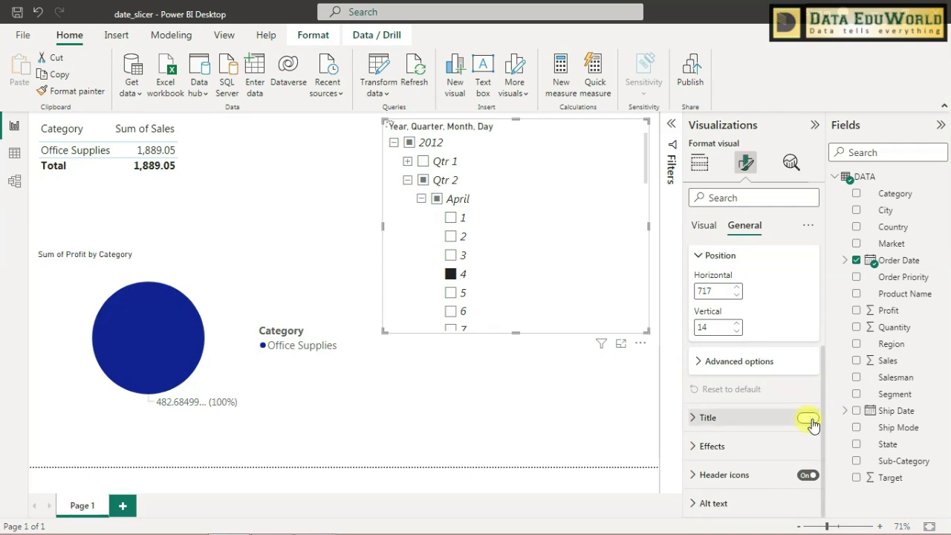
pyautogui.click(792, 418)
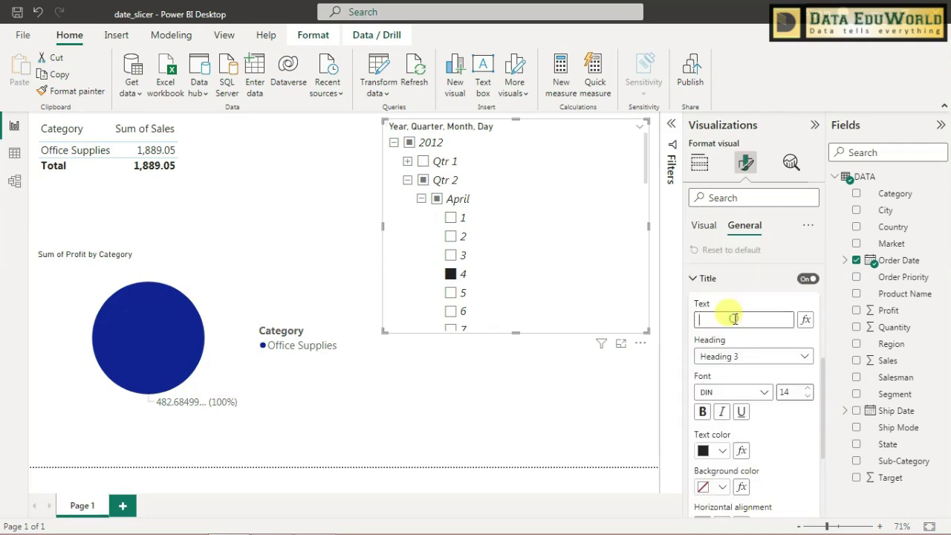
pyautogui.write('xyz')
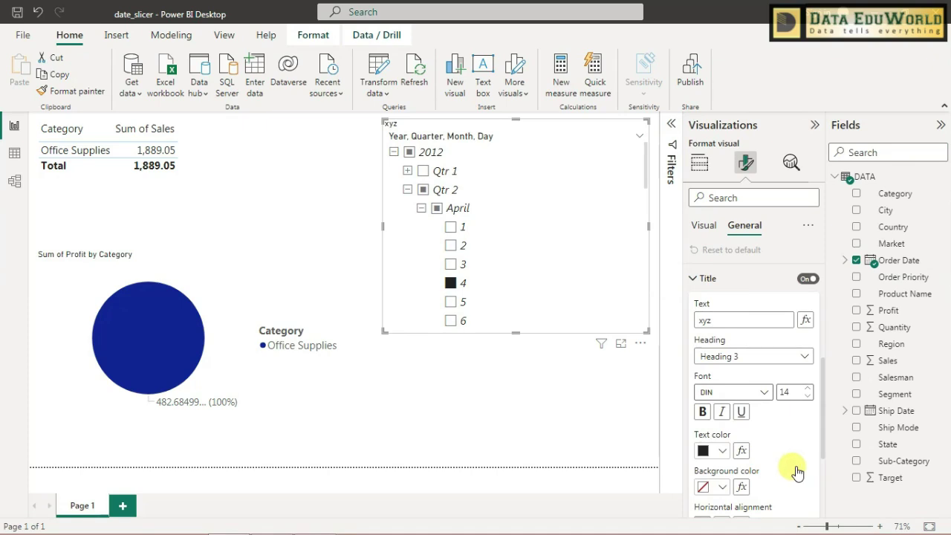
pyautogui.scroll(-5, 797, 468)
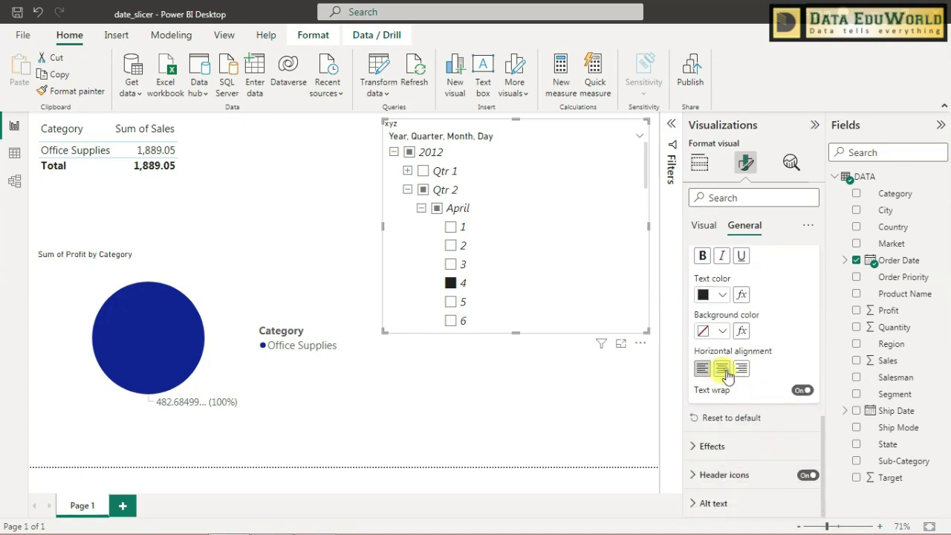
pyautogui.click(727, 371)
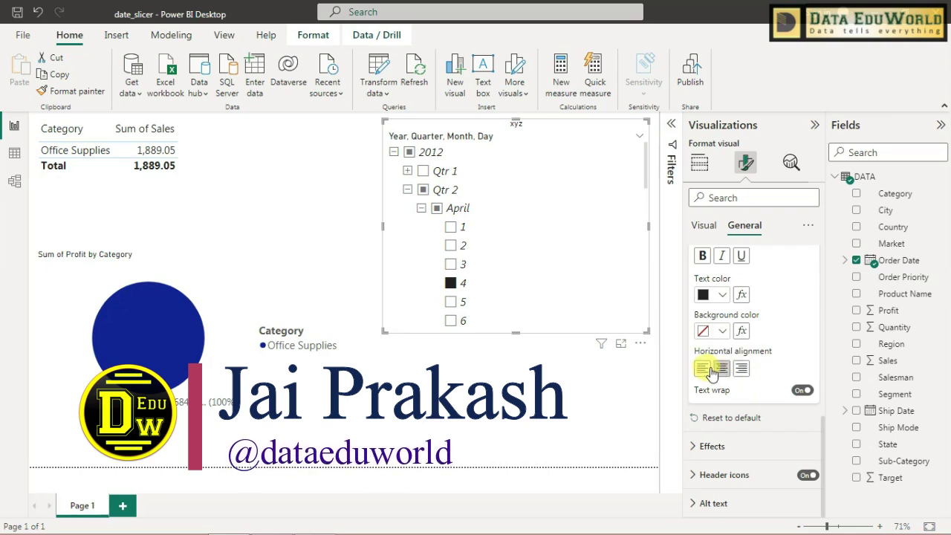
pyautogui.click(723, 256)
pyautogui.scroll(2, 778, 358)
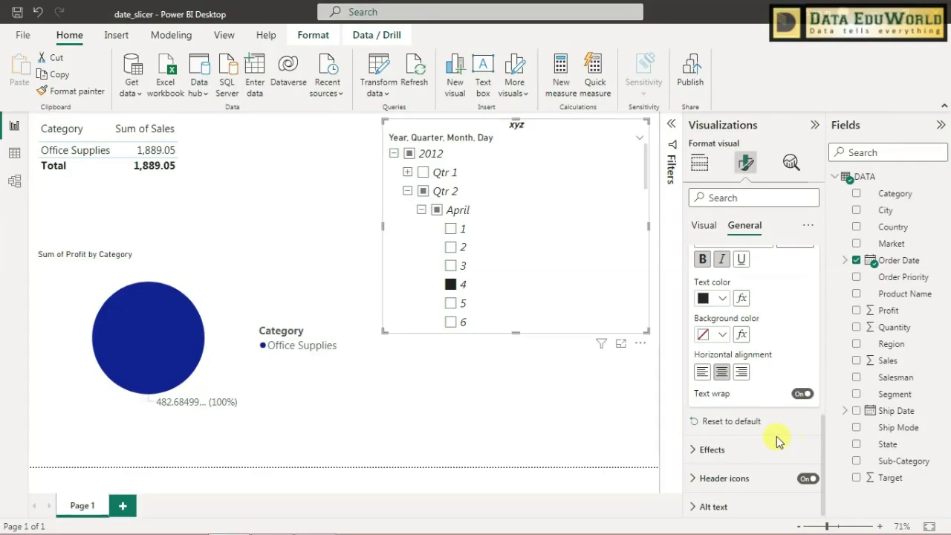
# Step: Turn on the visual border and the shadow in the slicer's effects, and deselect the slicer
pyautogui.click(696, 449)
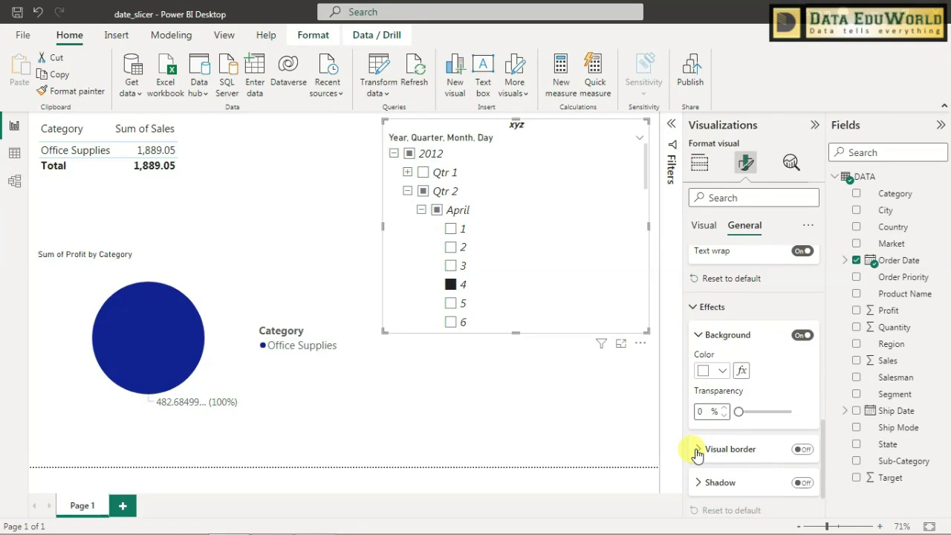
pyautogui.click(698, 449)
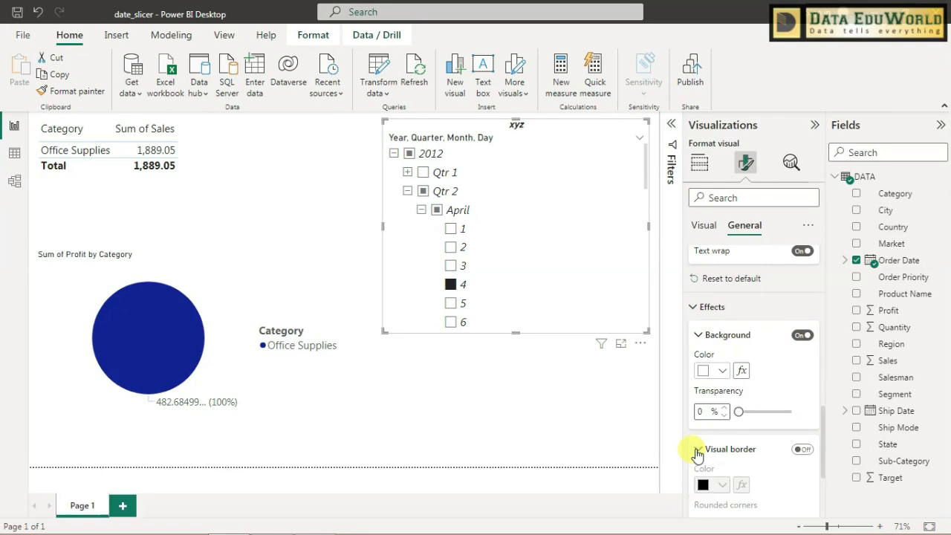
pyautogui.click(804, 450)
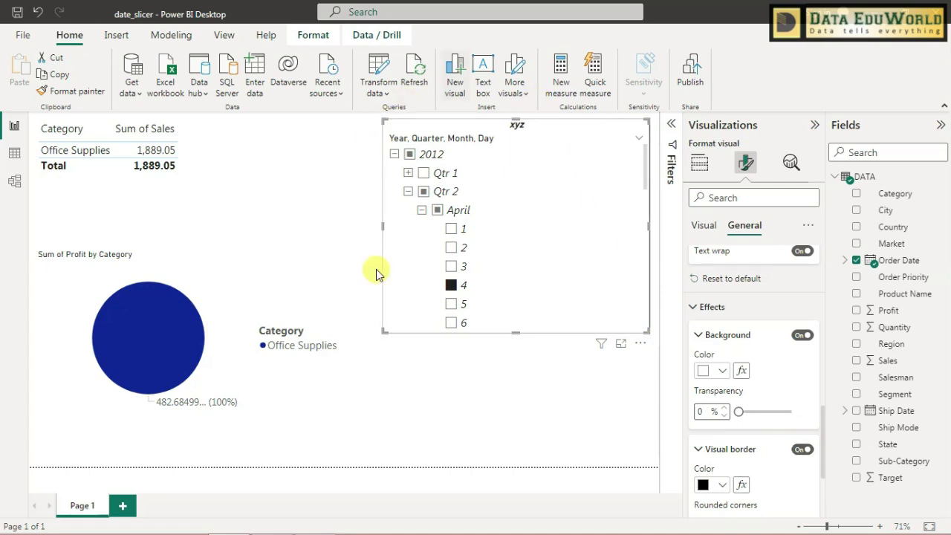
pyautogui.scroll(-3, 784, 462)
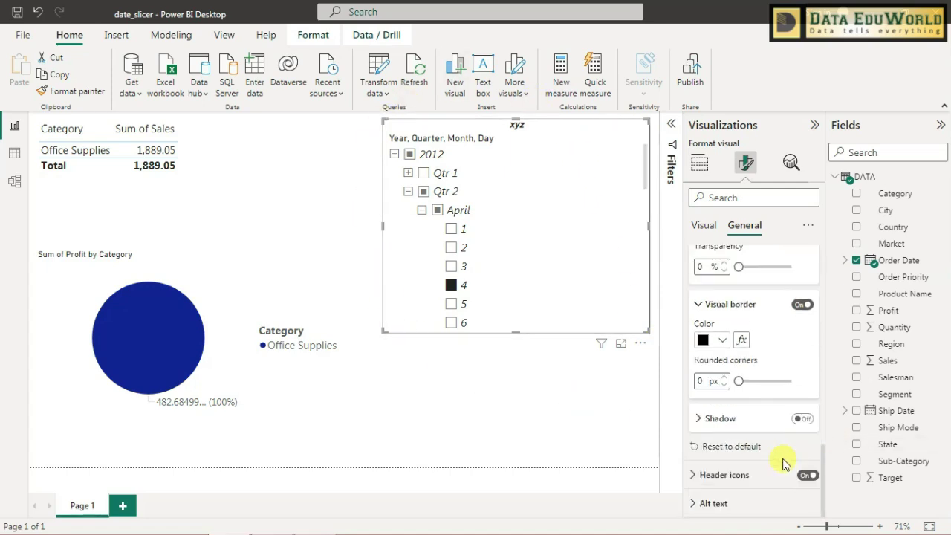
pyautogui.click(808, 420)
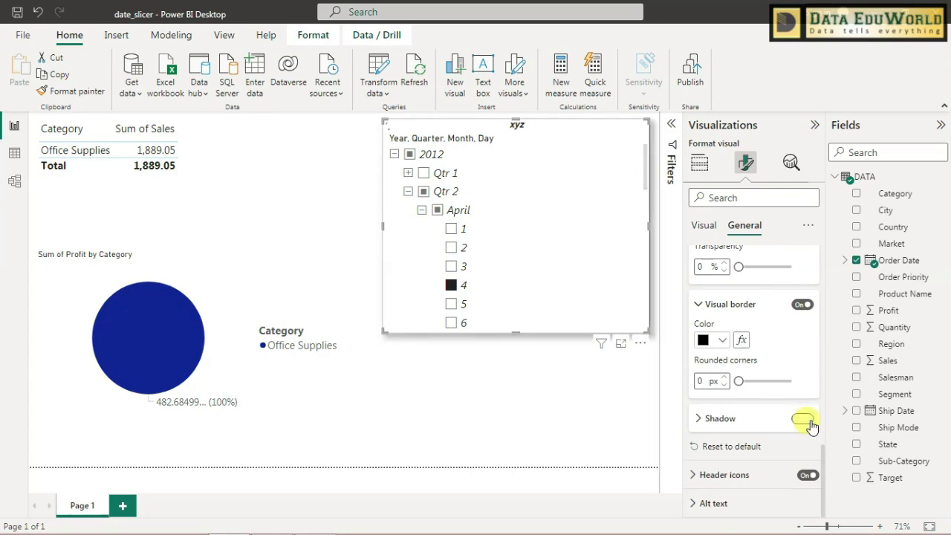
pyautogui.click(552, 402)
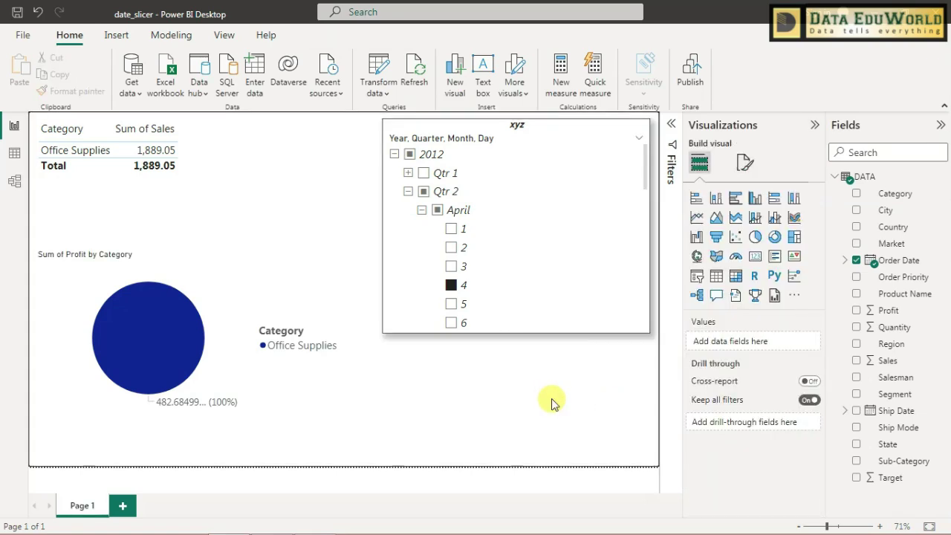
# Step: Collapse and deselect 2012 in the slicer, and narrow the slicer to about half its width
pyautogui.click(408, 191)
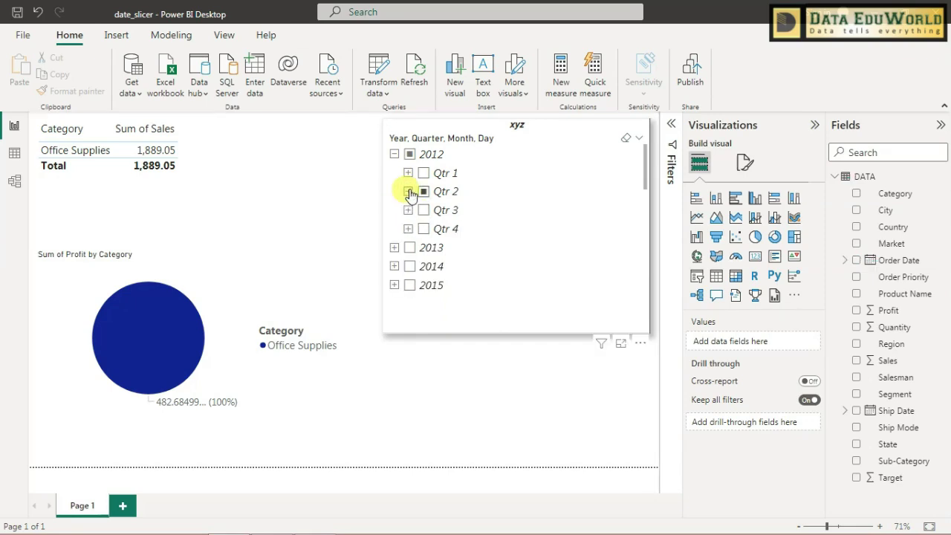
pyautogui.click(394, 154)
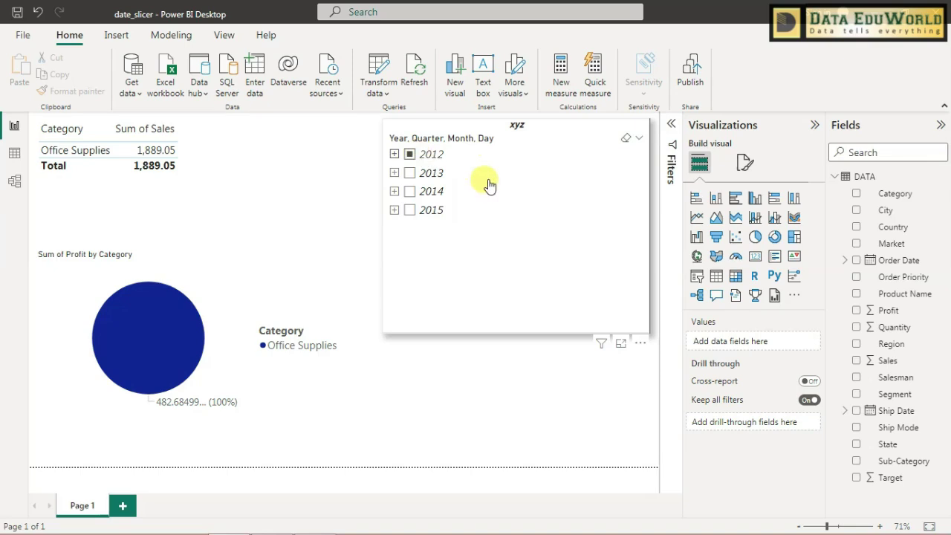
pyautogui.click(411, 154)
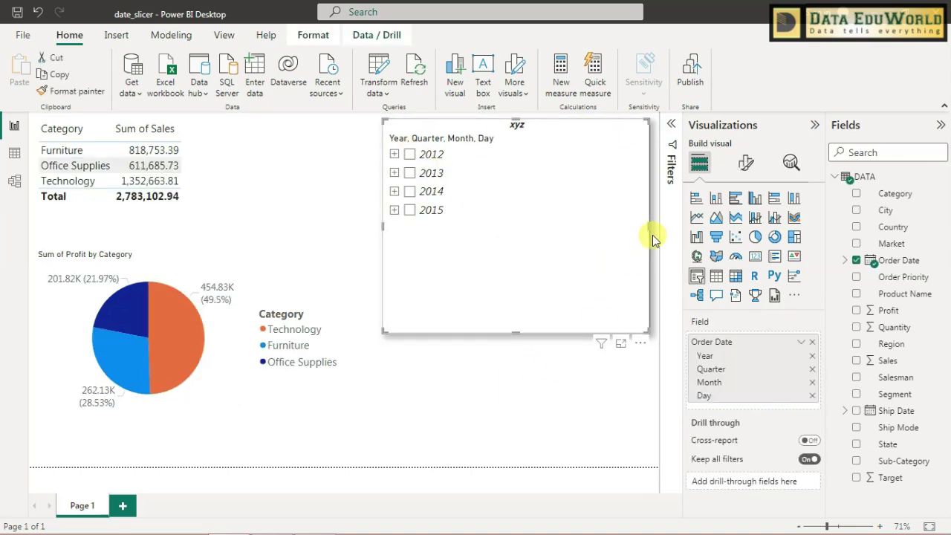
pyautogui.moveTo(650, 227); pyautogui.dragTo(526, 222)
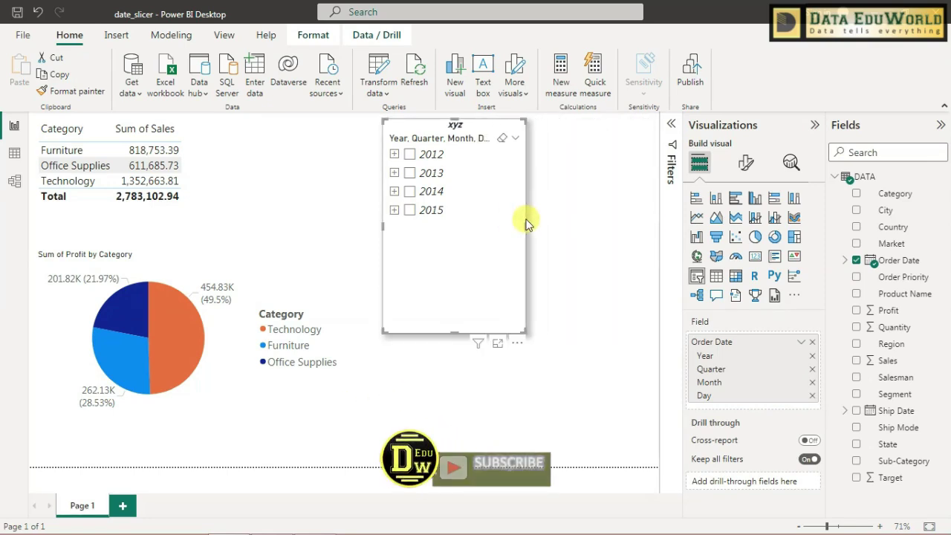